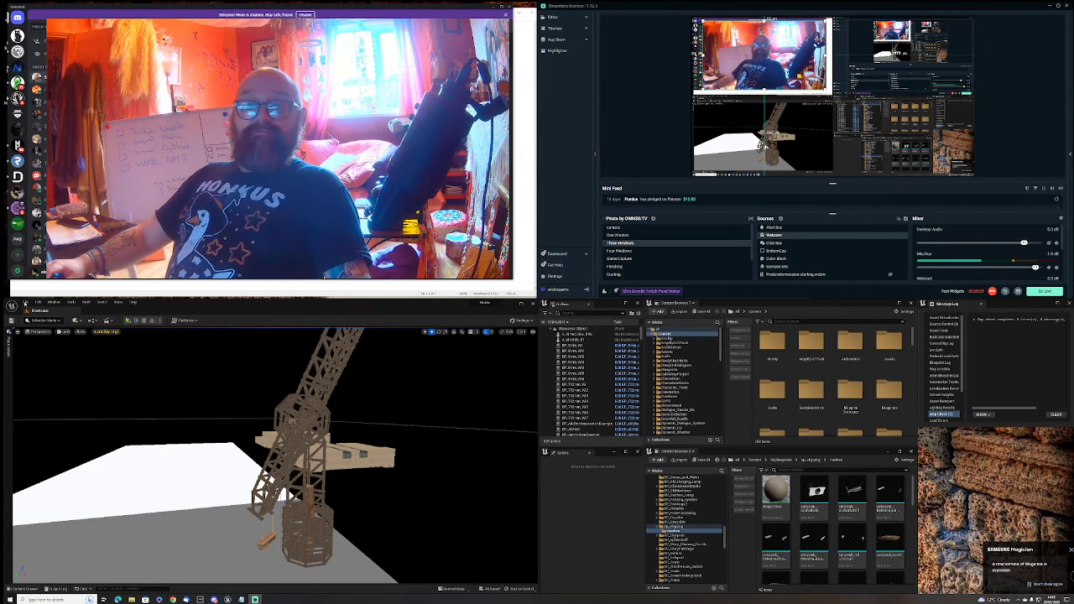
Choose the Day1 level from the Maps folder in the Open Level dialog
left_click(25, 303)
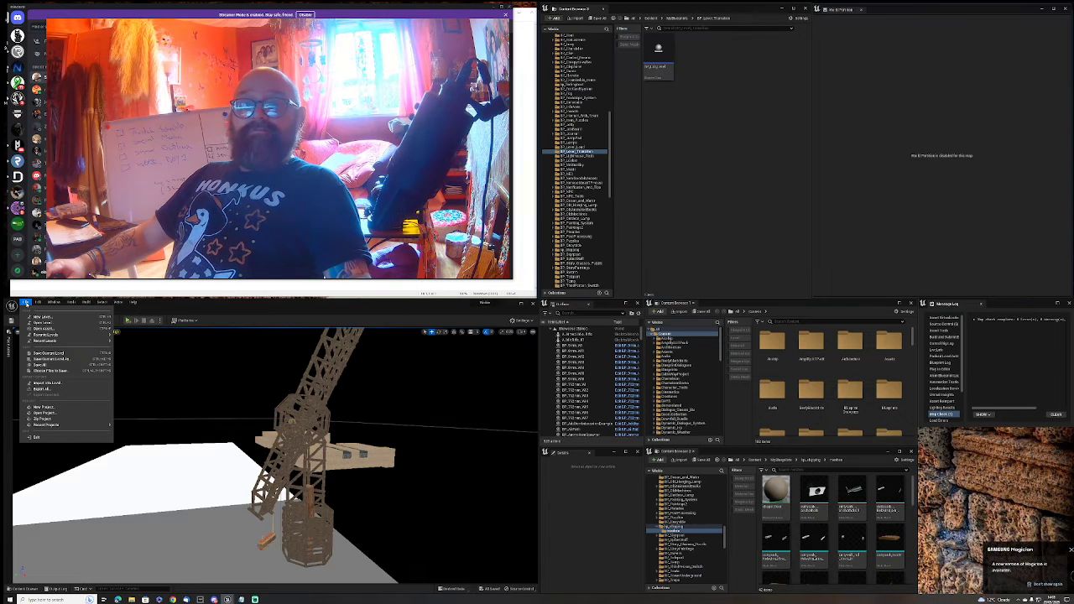
mouse_move(46, 341)
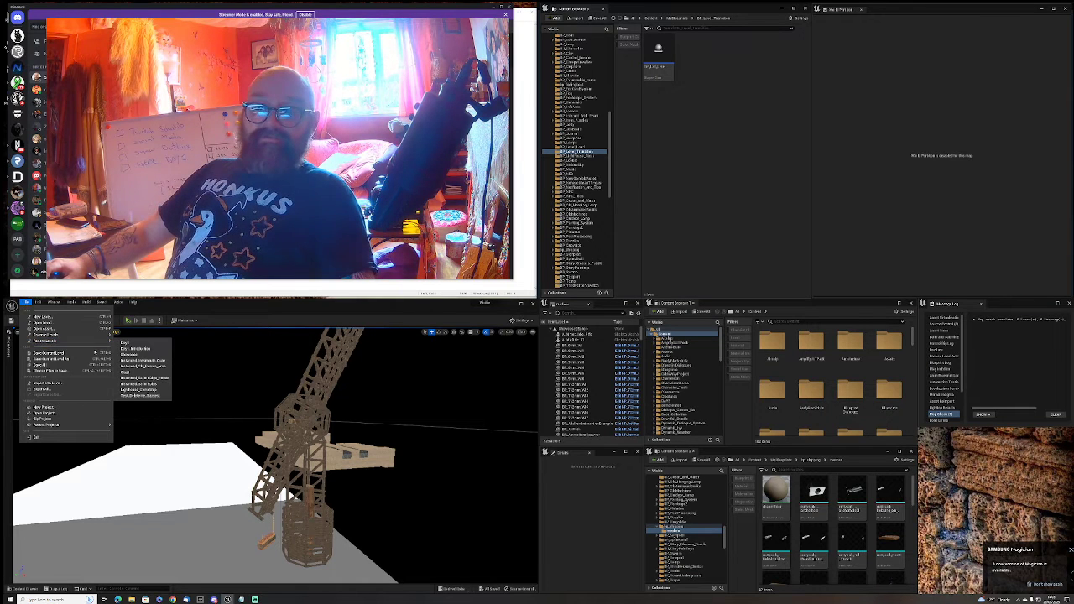
left_click(42, 322)
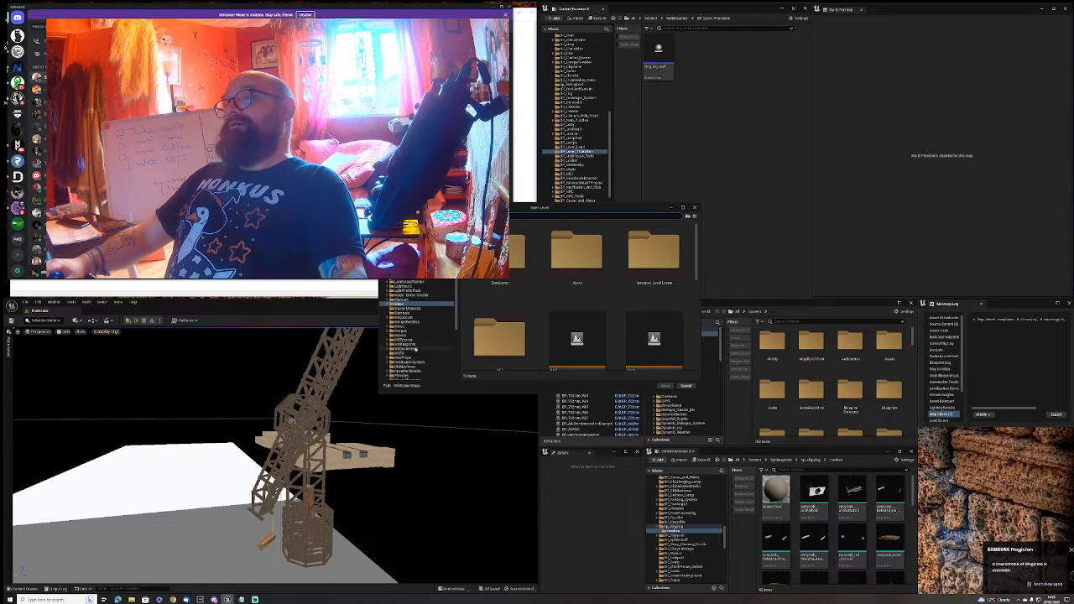
scroll(415, 349, "down", 2)
scroll(411, 354, "down", 2)
scroll(404, 363, "down", 2)
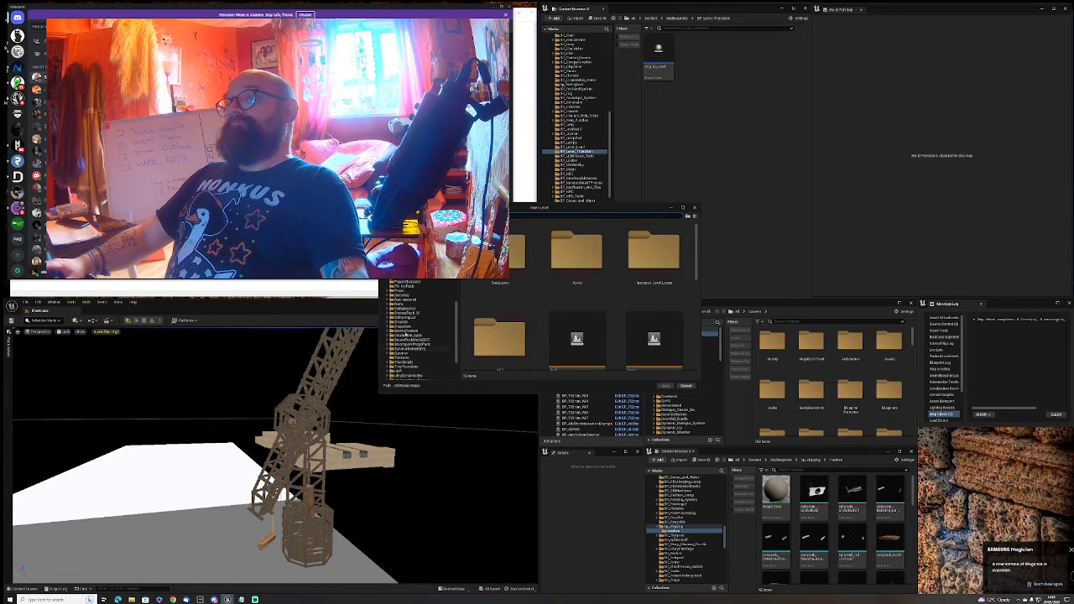
scroll(402, 287, "up", 1)
scroll(403, 287, "up", 1)
scroll(402, 287, "up", 1)
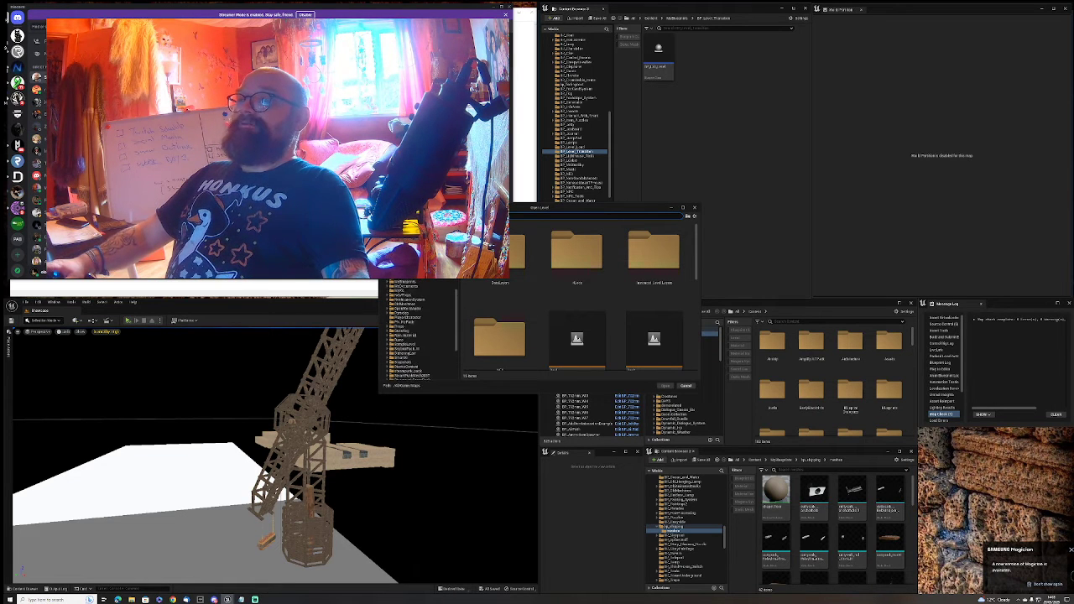
scroll(403, 287, "up", 1)
scroll(579, 311, "down", 1)
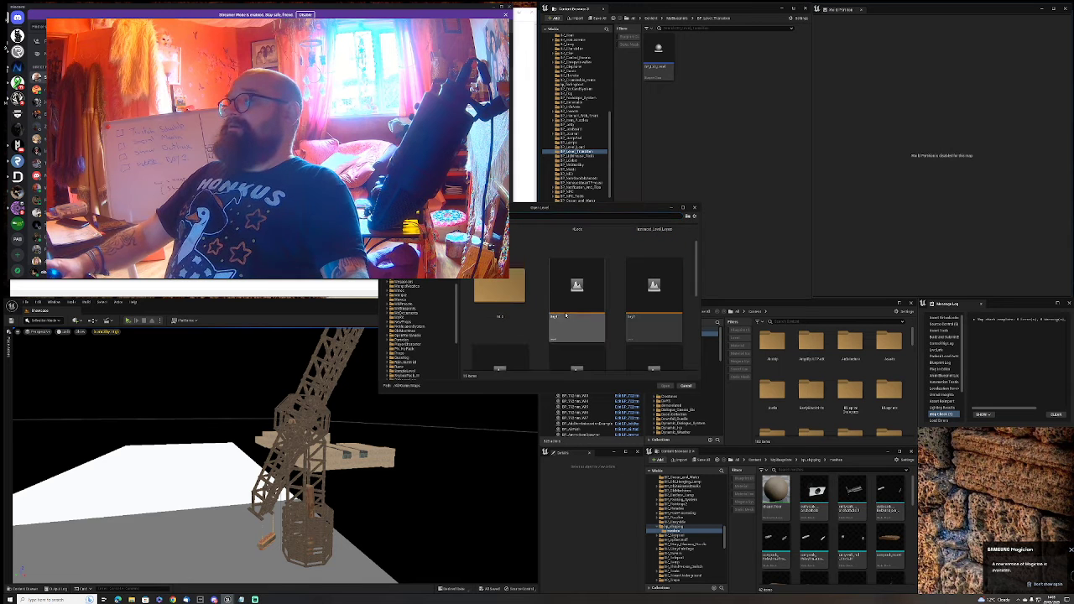
left_click(581, 307)
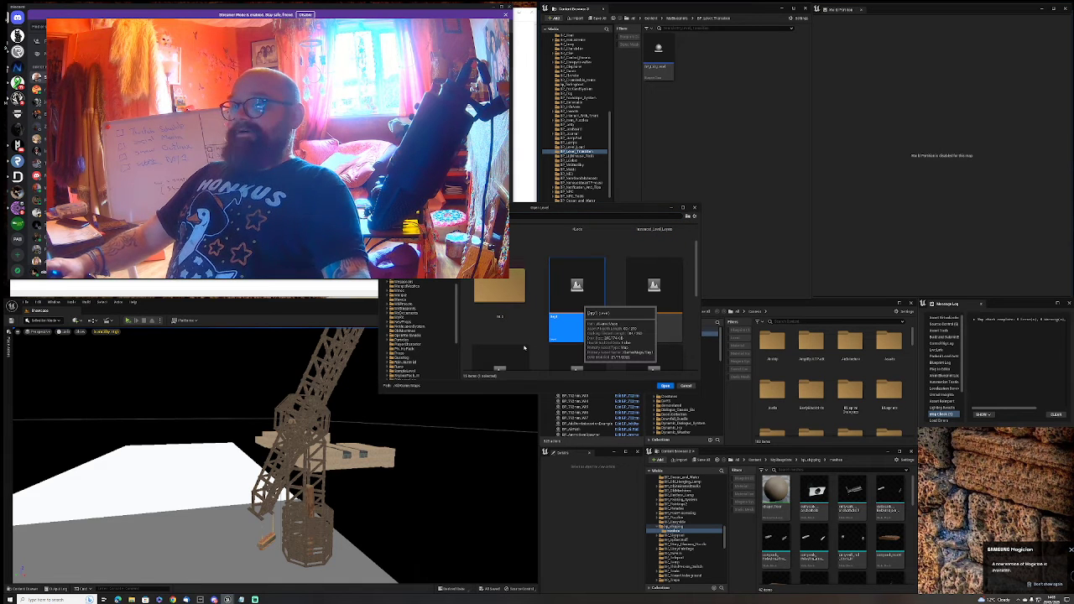
Confirm opening Day1.umap and let its rocky landscape load
key("Return")
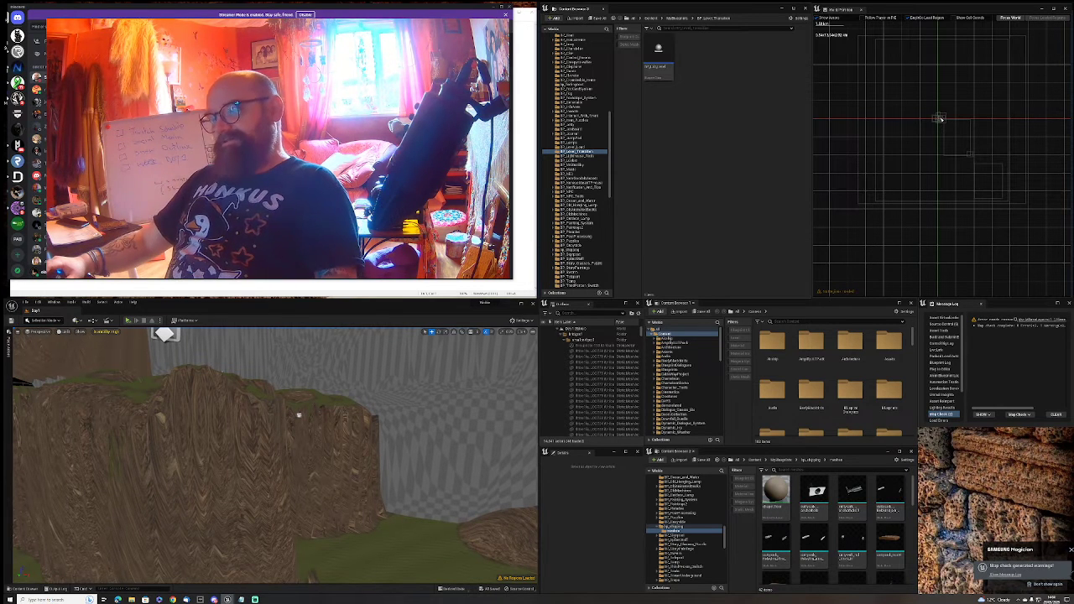
right_click(432, 473)
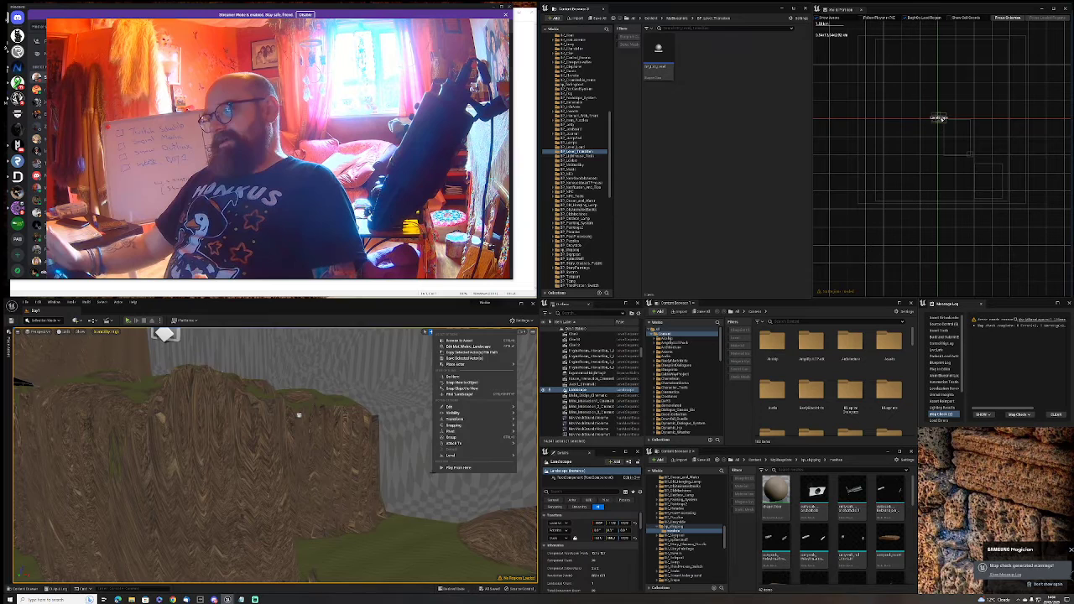
left_click(297, 414)
right_click_drag(276, 412, 186, 409)
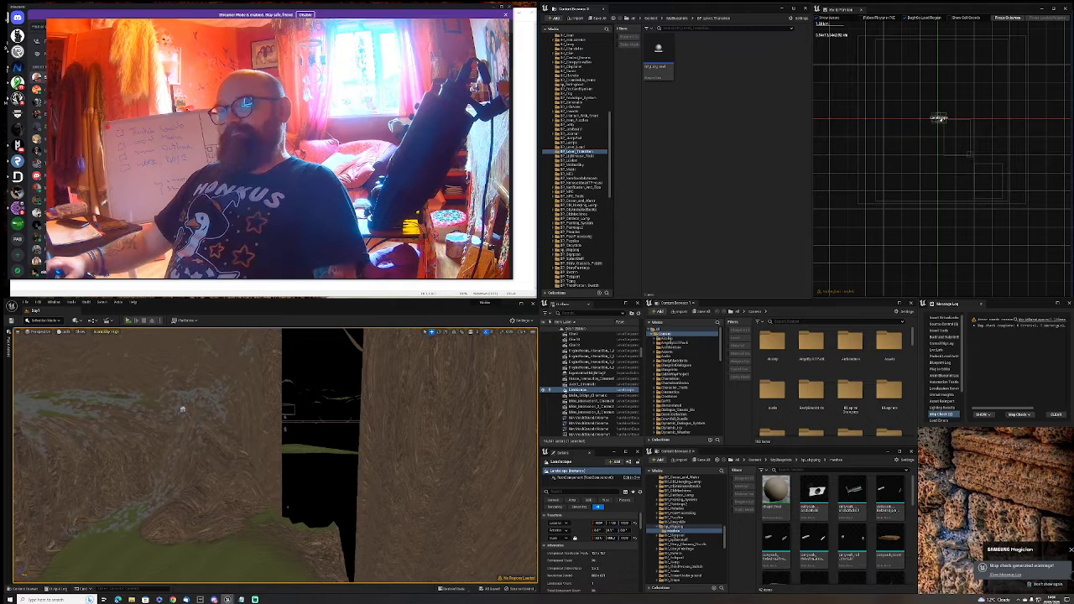
right_click_drag(186, 409, 148, 411)
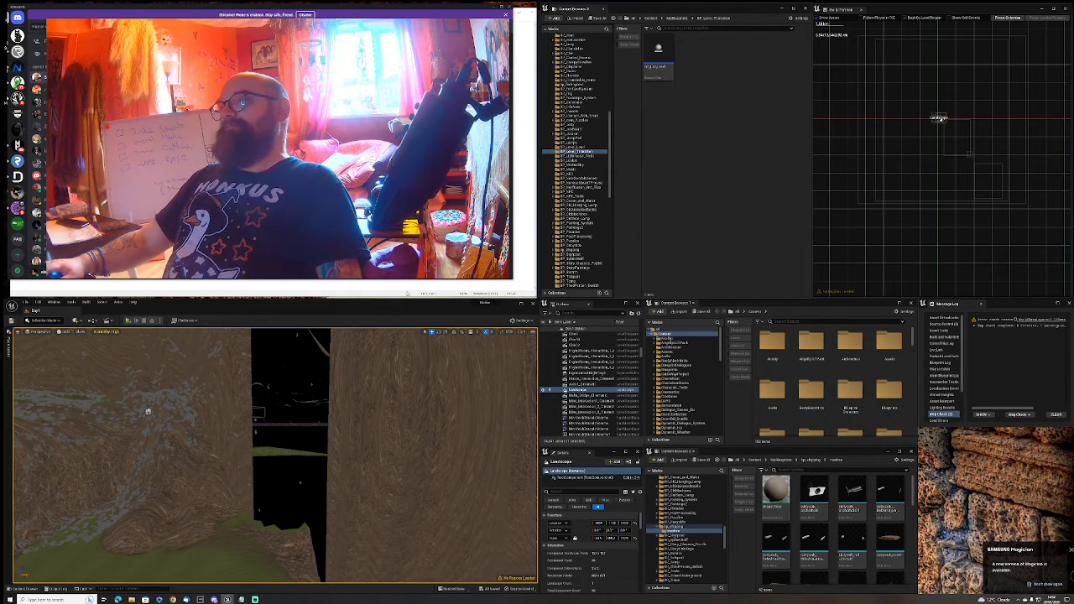
left_click(304, 524)
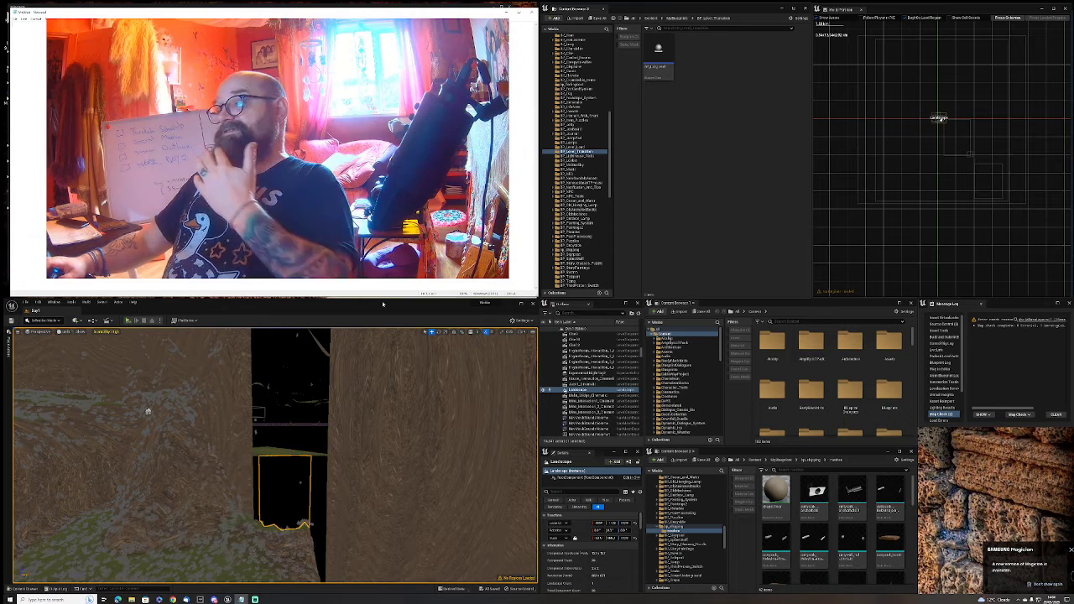
key("f")
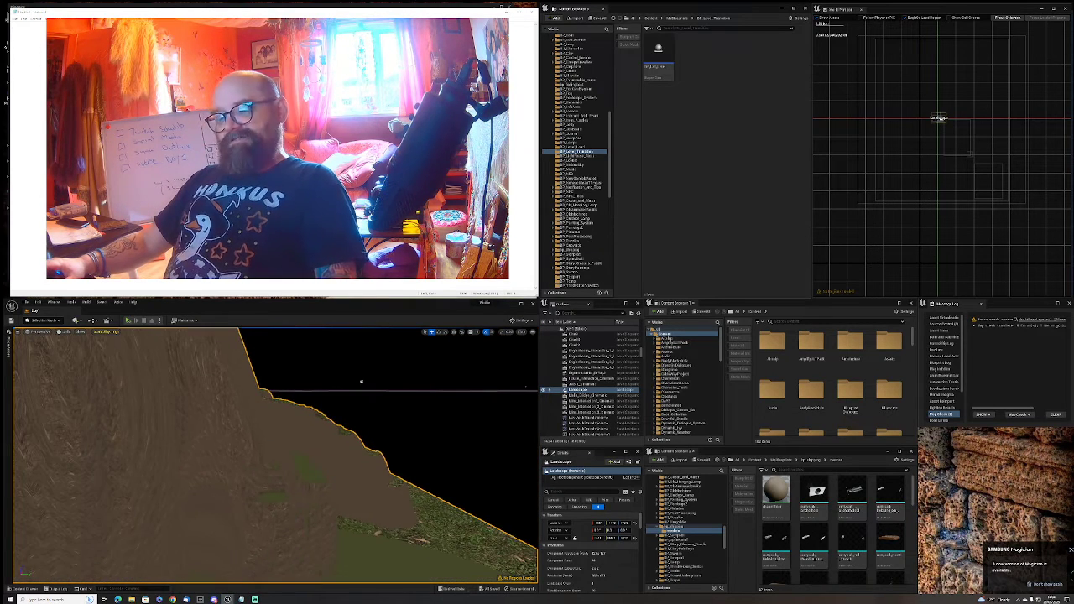
right_click_drag(360, 381, 360, 382)
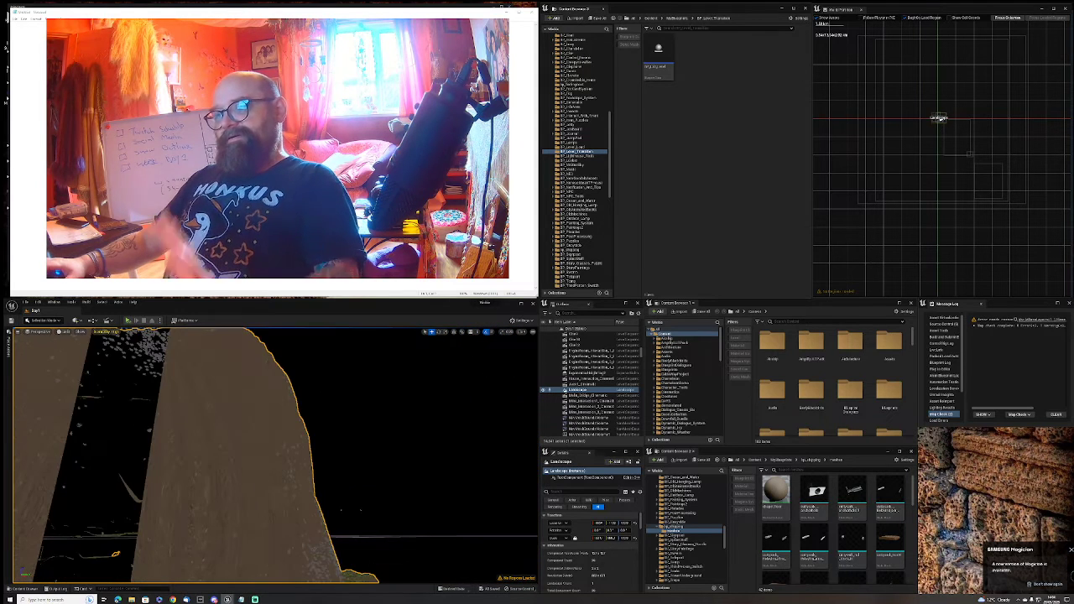
left_click(939, 118)
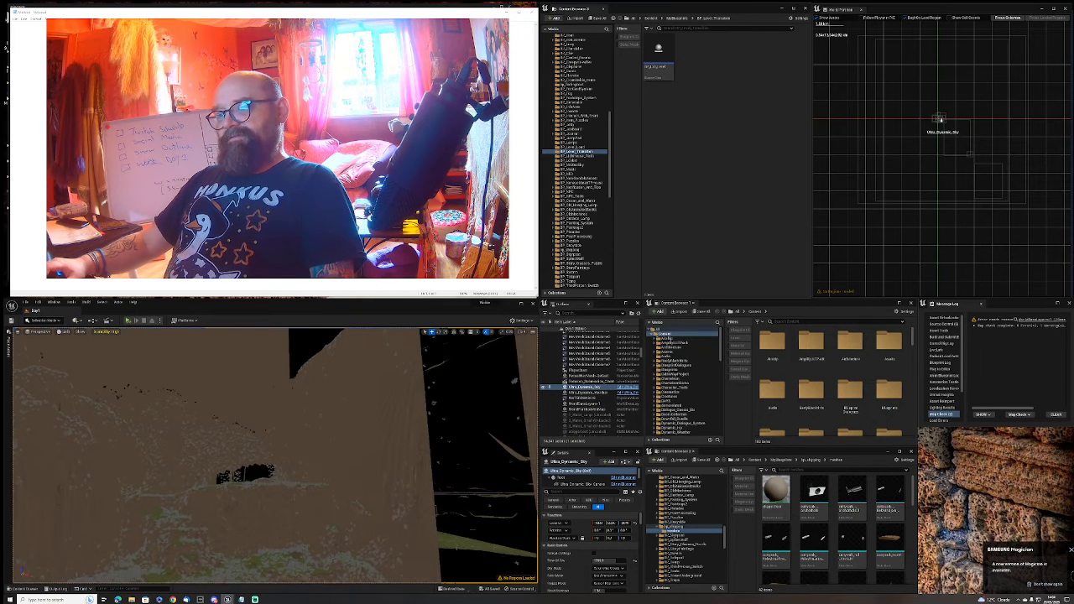
right_click_drag(361, 381, 361, 381)
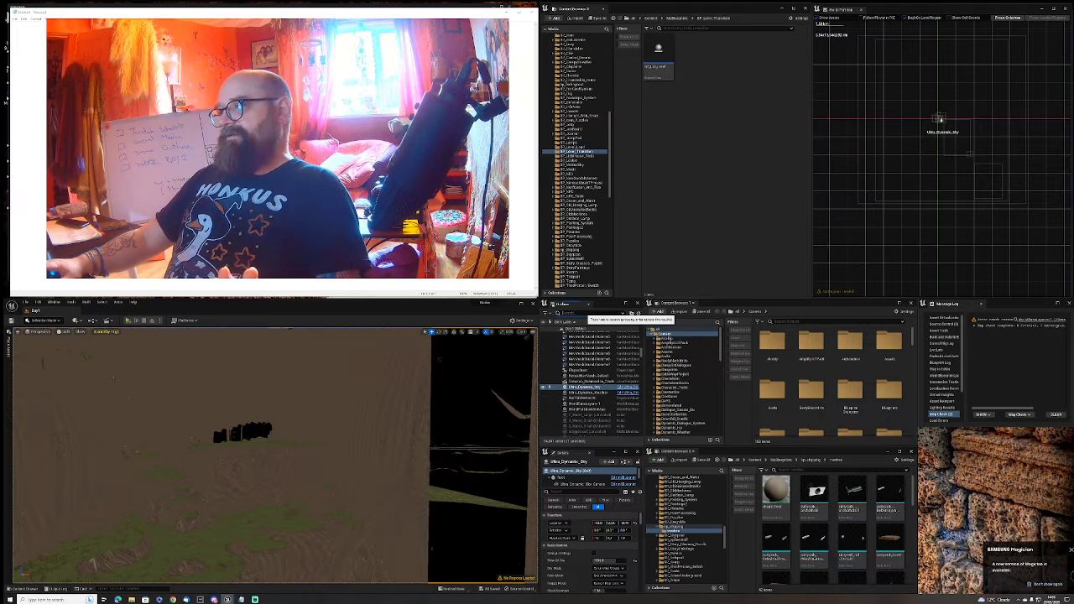
type("sky")
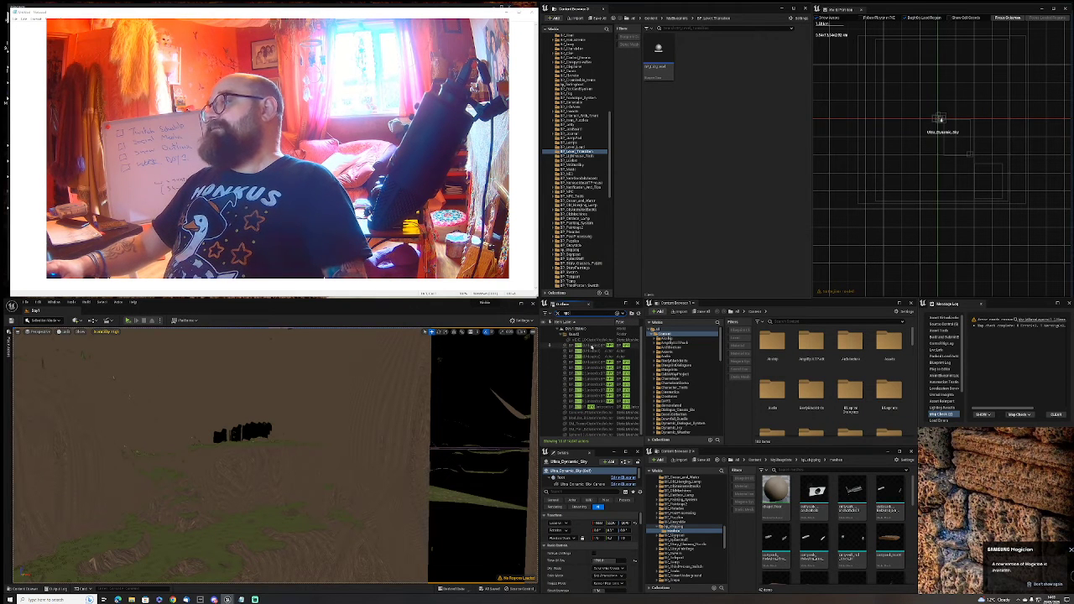
Clear the selection, then select the block of 'sky'-matching actors in the Outliner
left_click(590, 346, "ctrl")
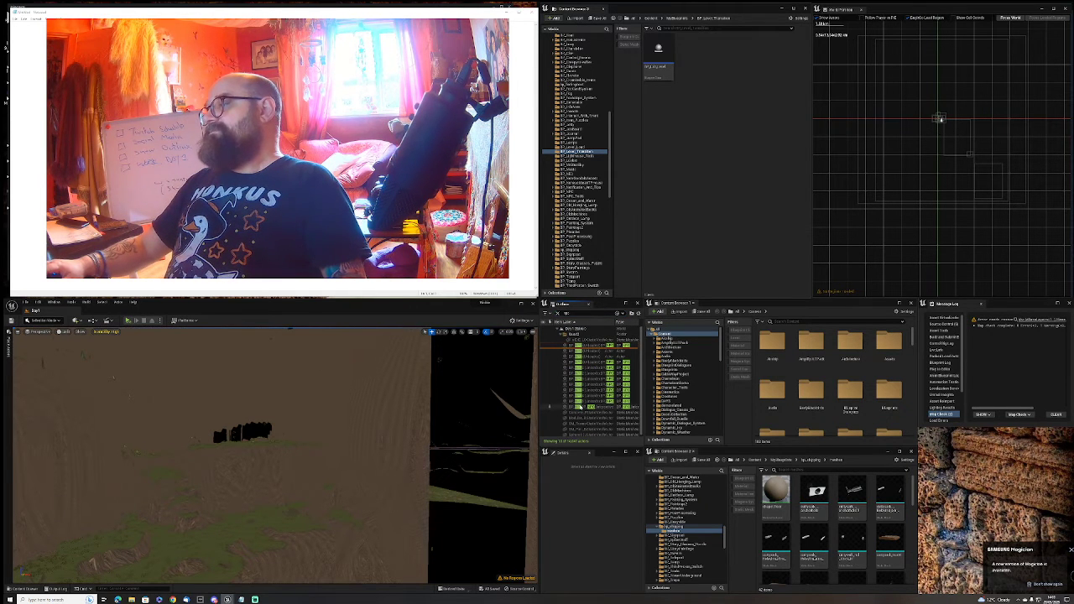
left_click(582, 406, "shift")
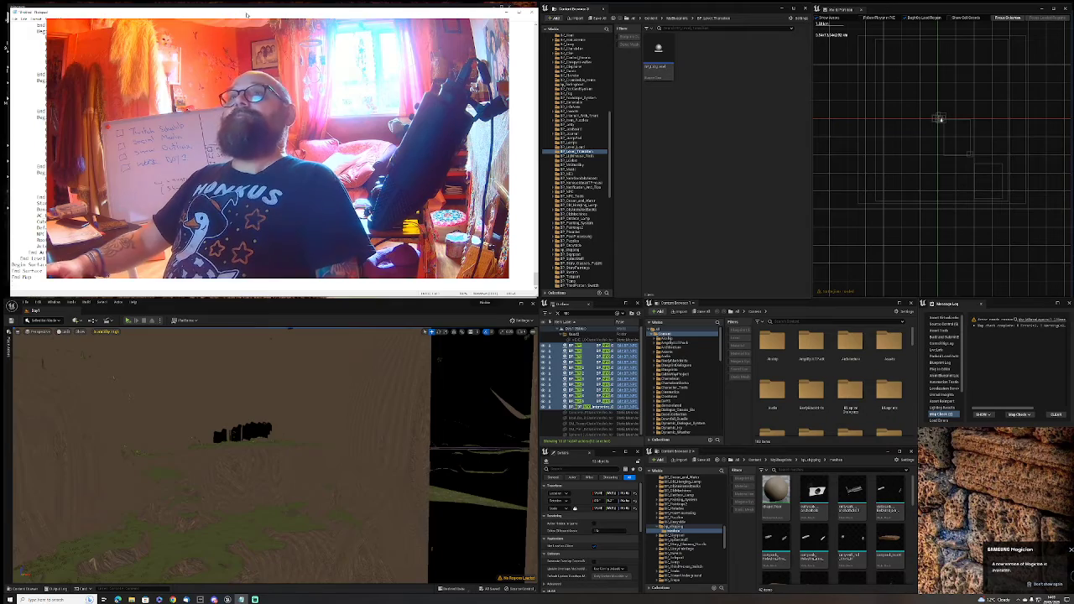
Move Notepad lower and start saving the copied actor text as a new file
left_click_drag(247, 15, 266, 279)
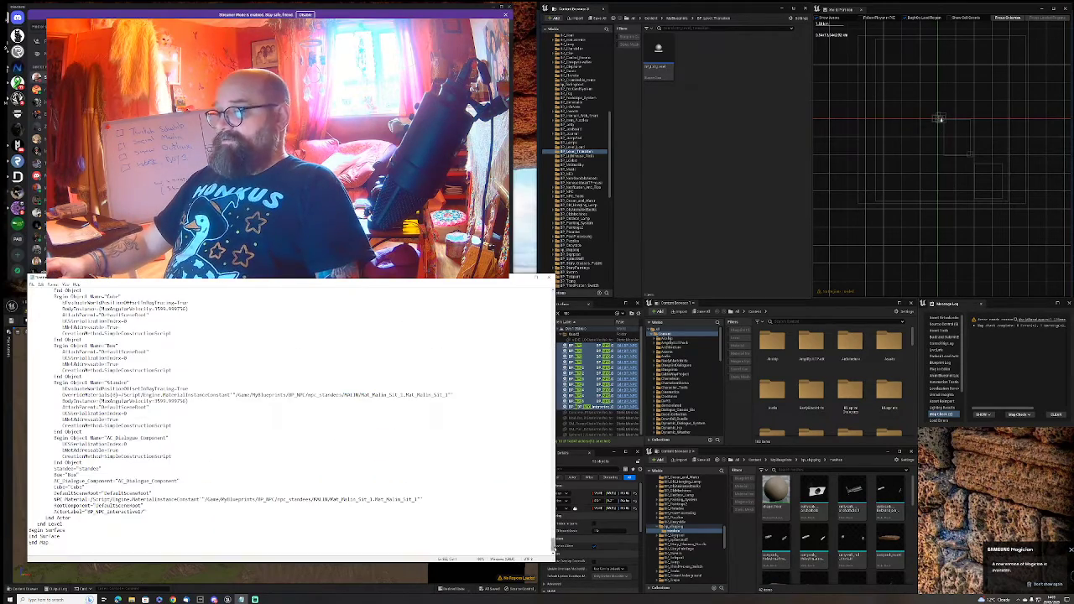
scroll(285, 419, "up", 5)
scroll(285, 419, "up", 5)
scroll(286, 420, "up", 5)
scroll(285, 419, "up", 5)
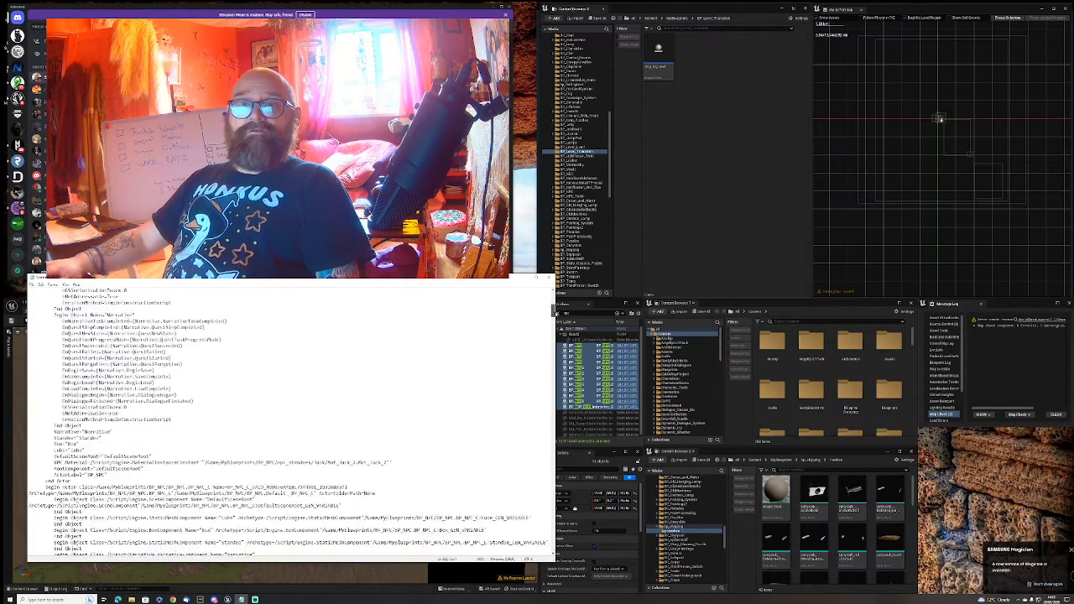
scroll(286, 419, "down", 10)
scroll(286, 419, "up", 10)
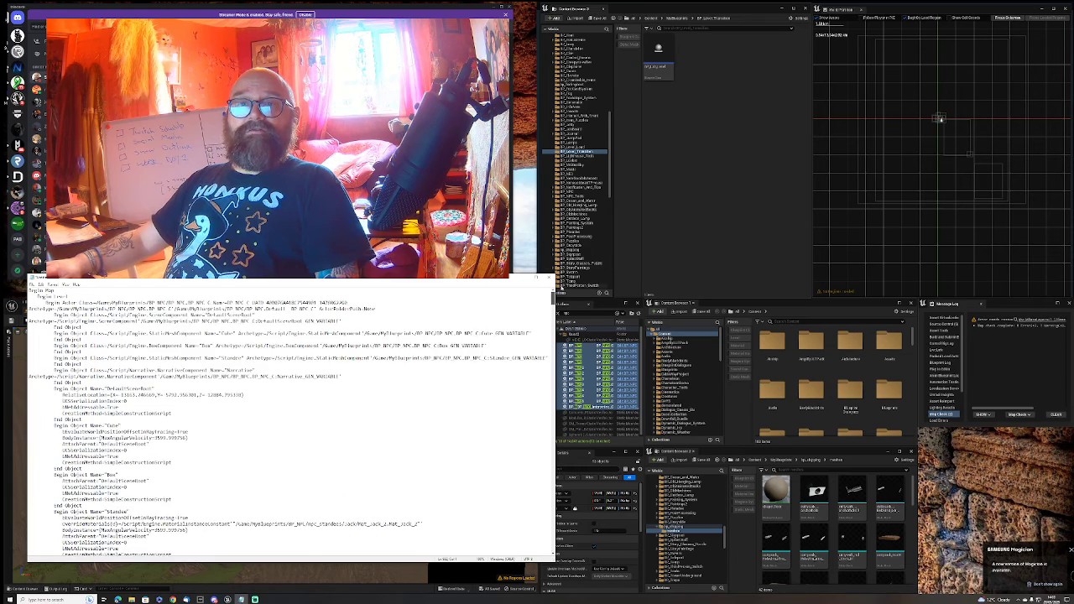
scroll(285, 420, "down", 3)
scroll(286, 419, "down", 3)
scroll(285, 419, "down", 3)
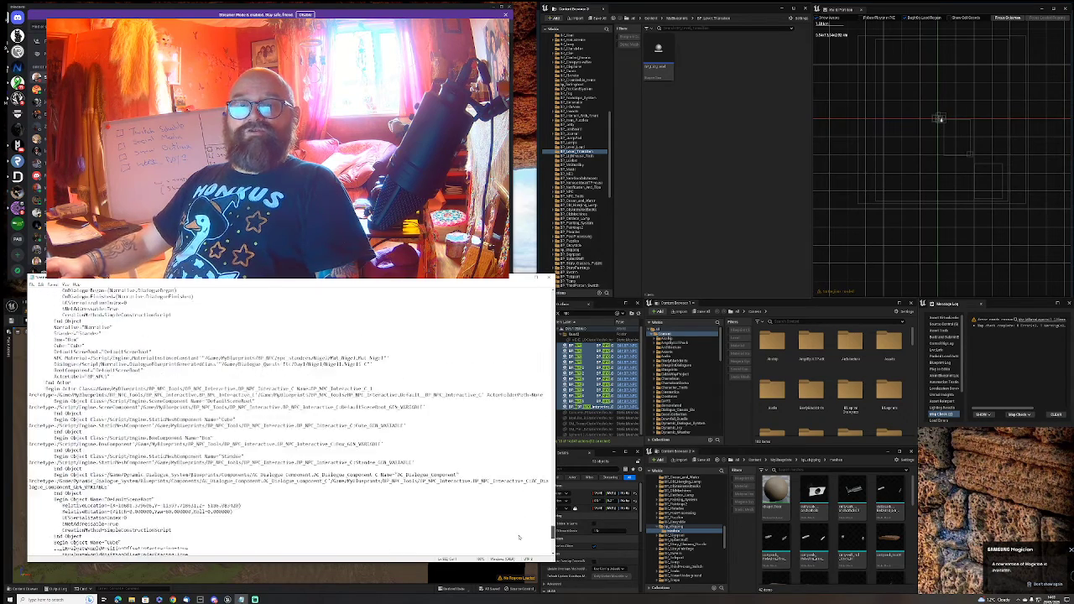
scroll(285, 419, "down", 3)
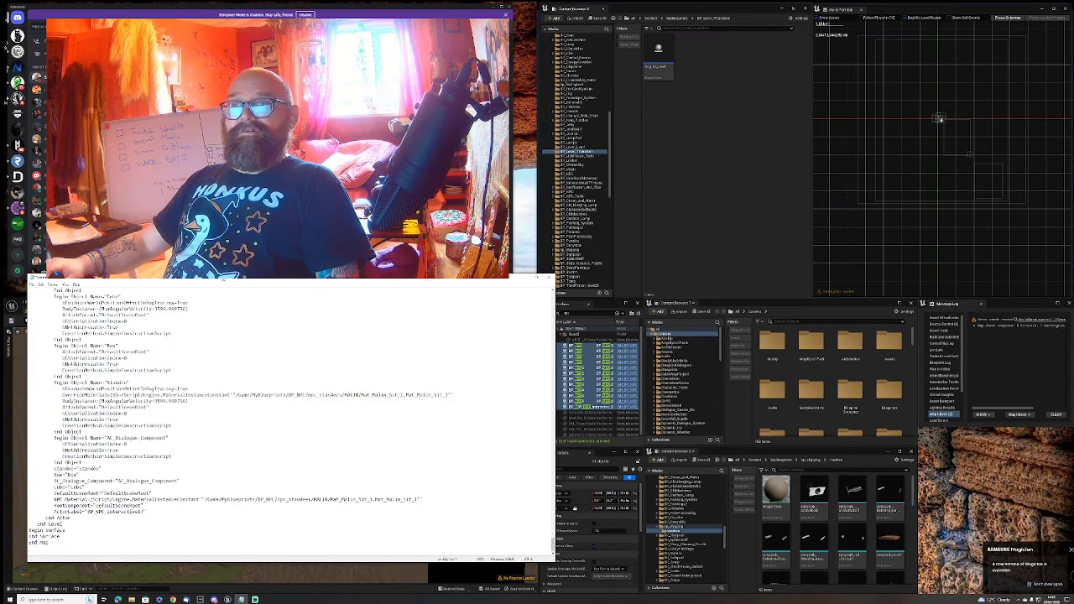
left_click(29, 282)
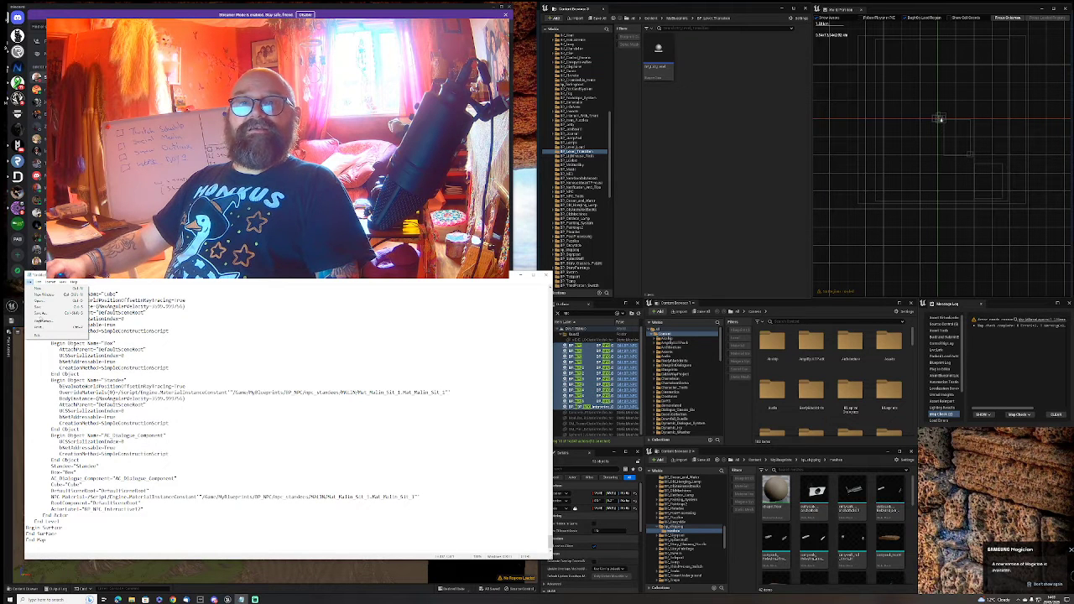
left_click(42, 315)
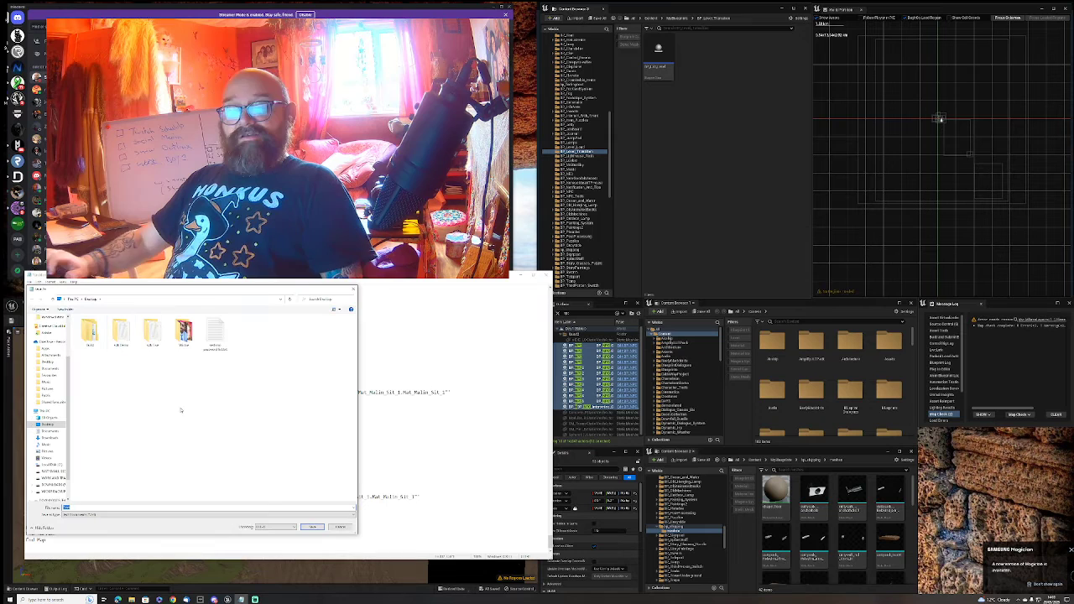
type("ist")
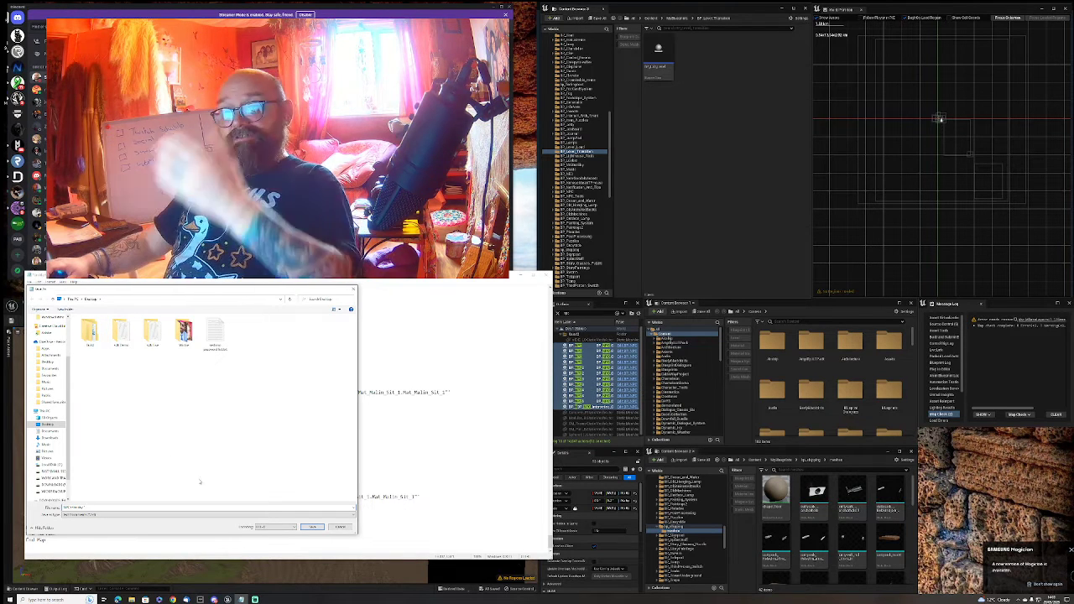
Finish saving the notes file, then show the BP_NPC folder's assets in the Content Browser
left_click(312, 526)
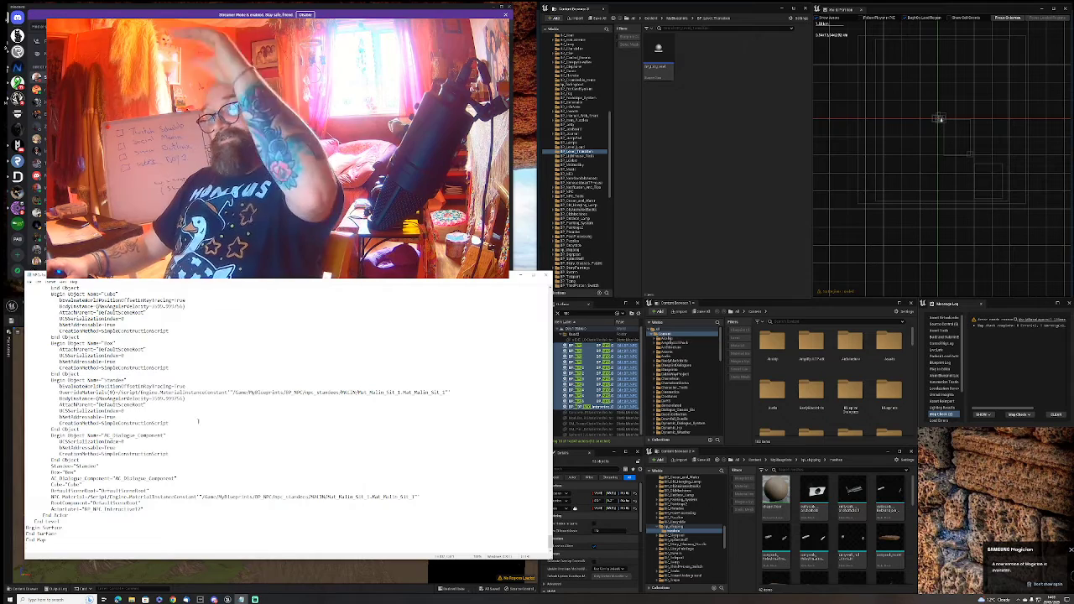
left_click_drag(425, 282, 414, 20)
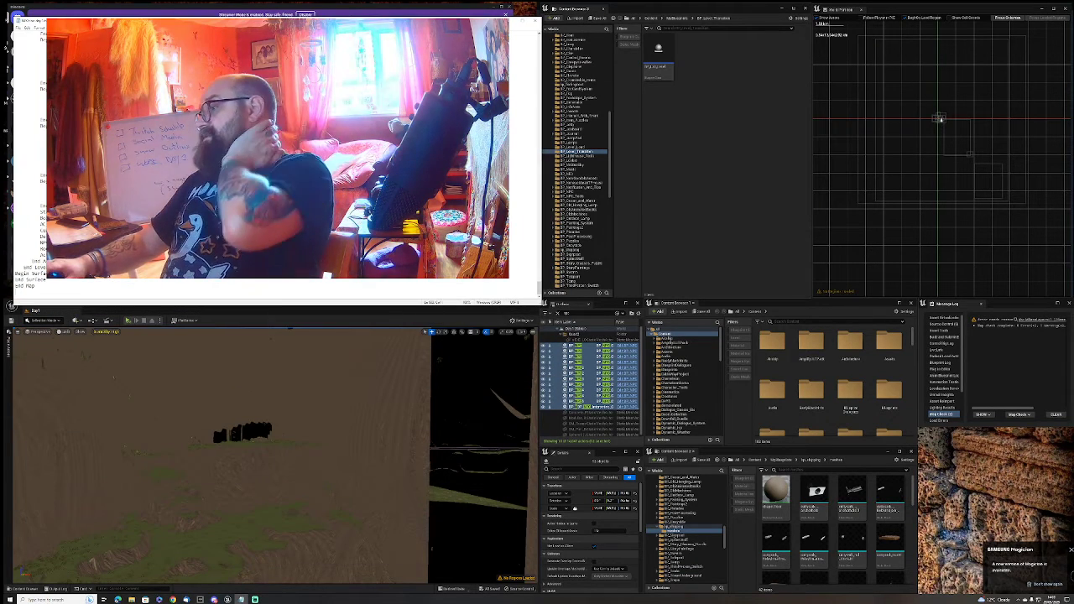
scroll(659, 409, "down", 3)
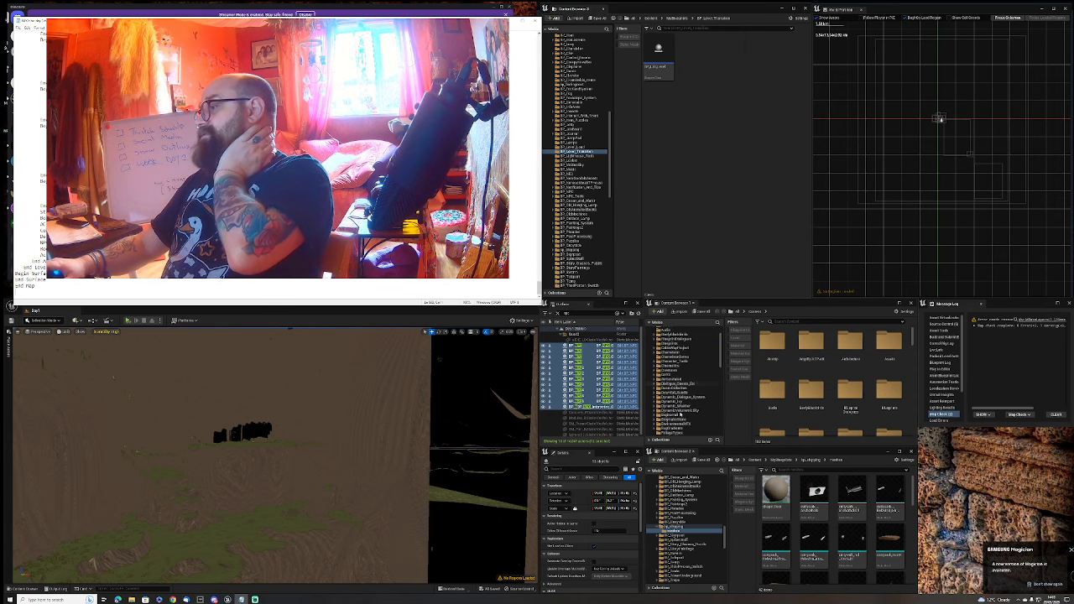
left_click(684, 411)
scroll(683, 411, "down", 1)
scroll(684, 411, "down", 1)
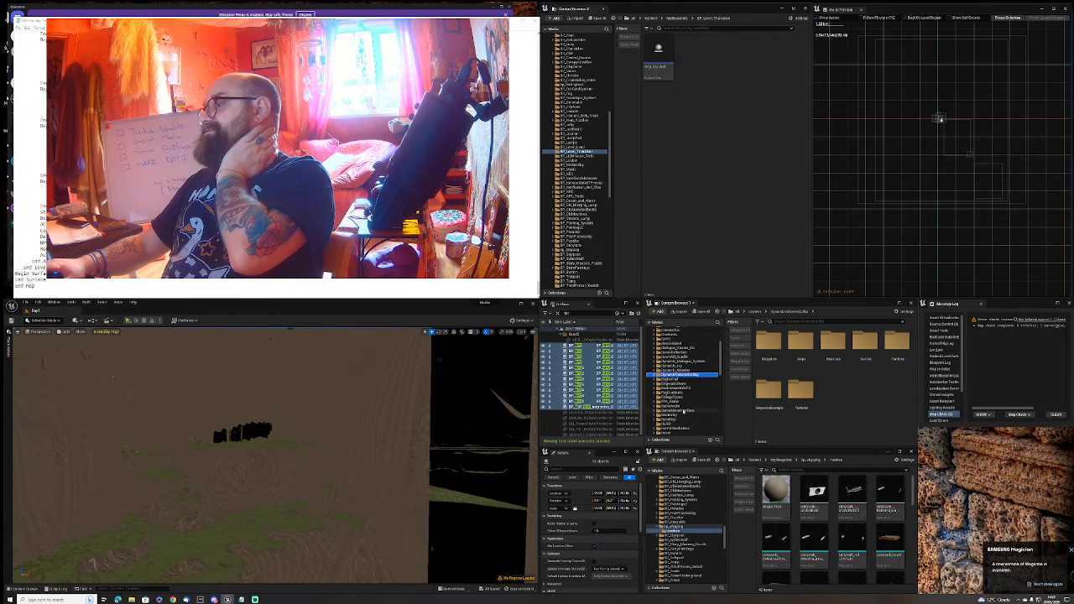
scroll(683, 411, "down", 1)
scroll(679, 417, "down", 1)
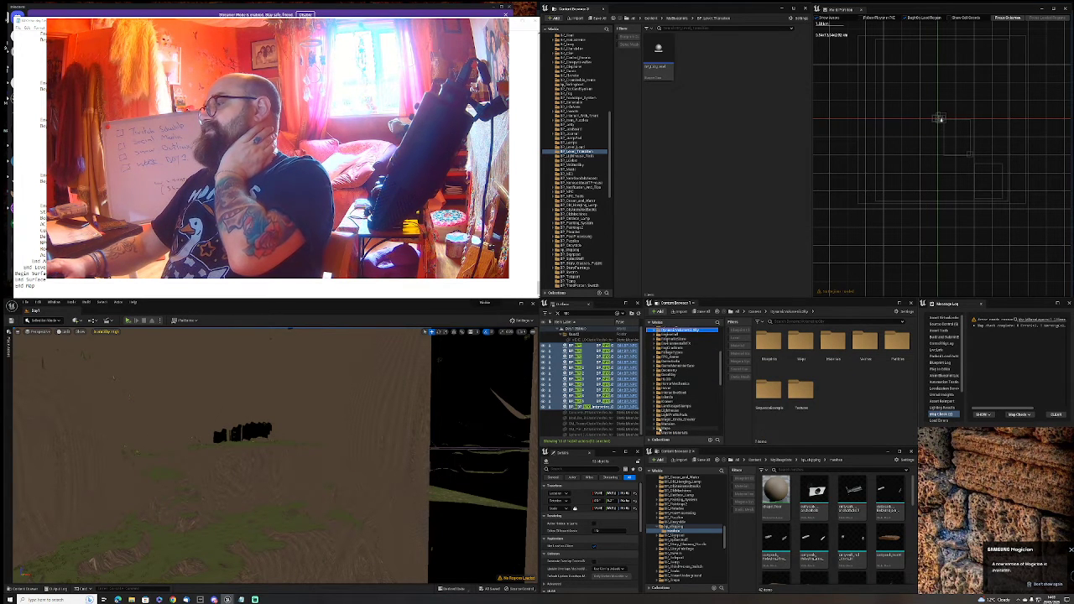
scroll(671, 417, "down", 1)
scroll(671, 417, "down", 1)
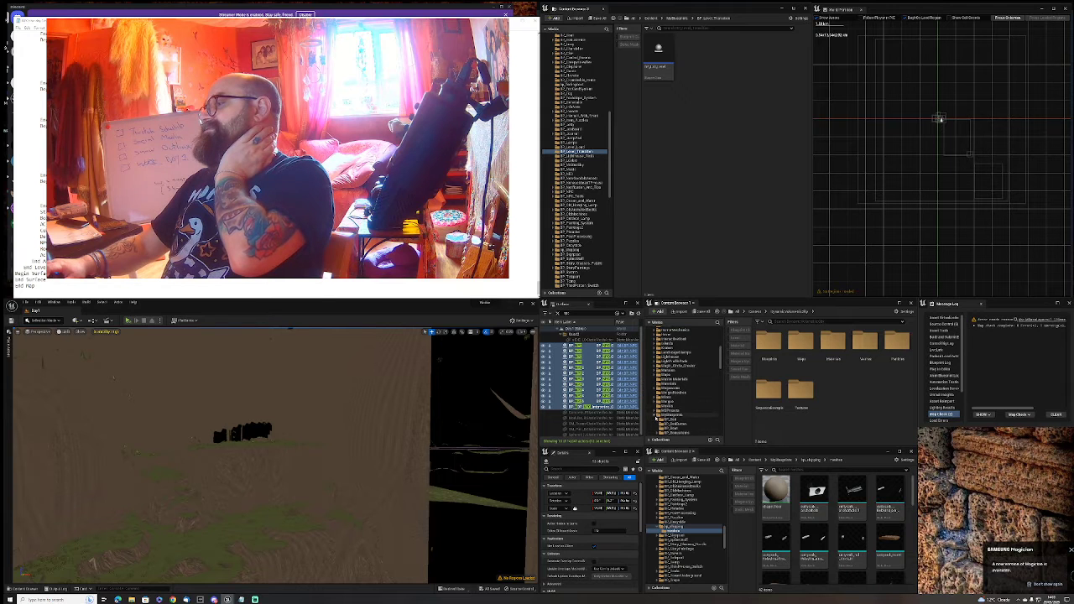
scroll(671, 416, "down", 1)
scroll(675, 417, "down", 1)
scroll(684, 419, "down", 1)
scroll(695, 421, "down", 1)
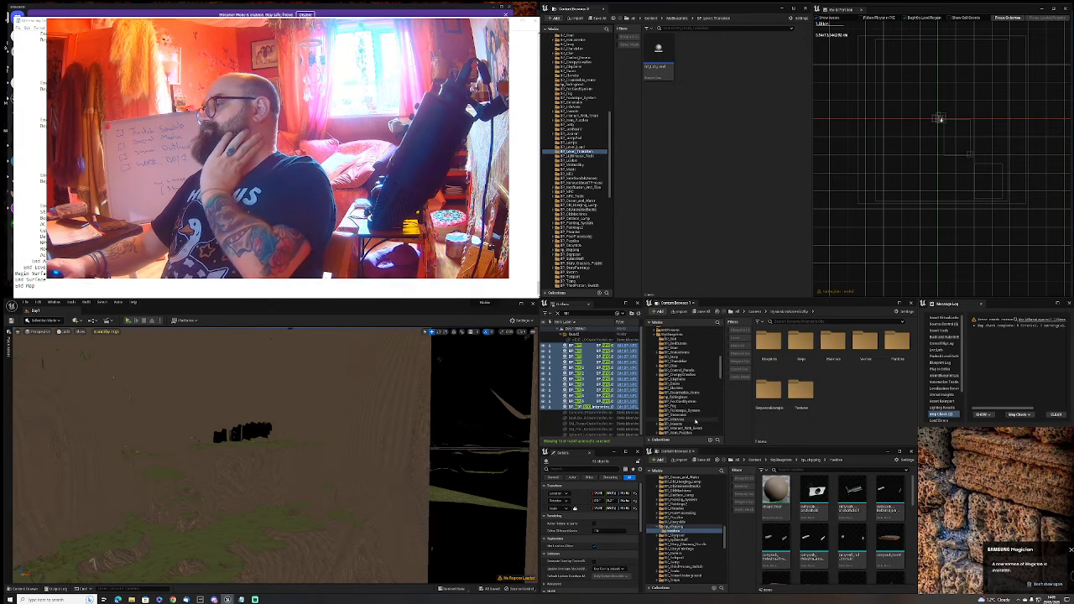
scroll(693, 420, "down", 3)
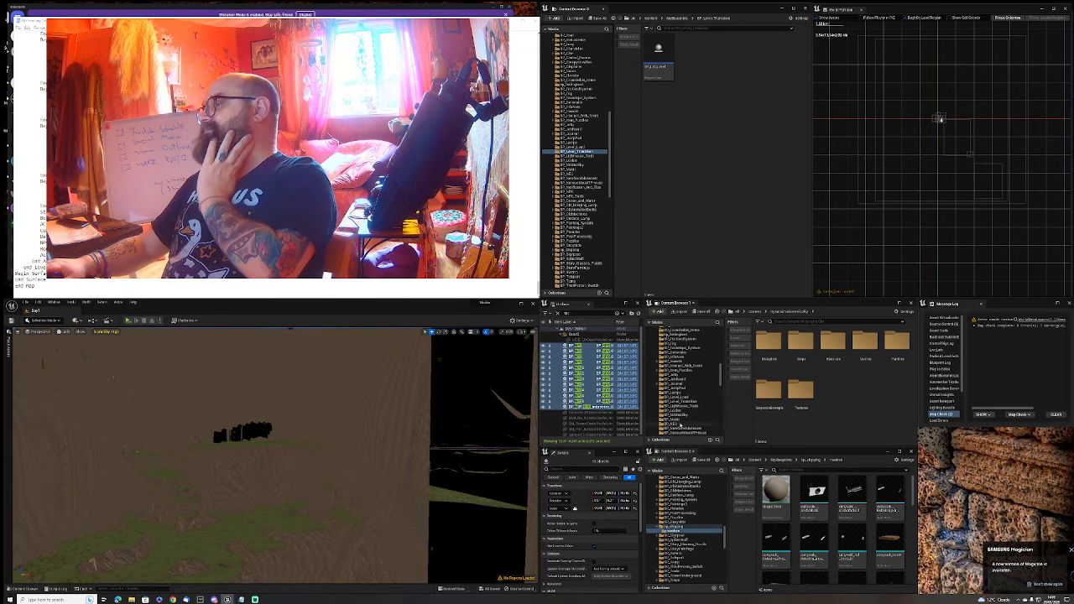
scroll(693, 421, "down", 1)
left_click(684, 424)
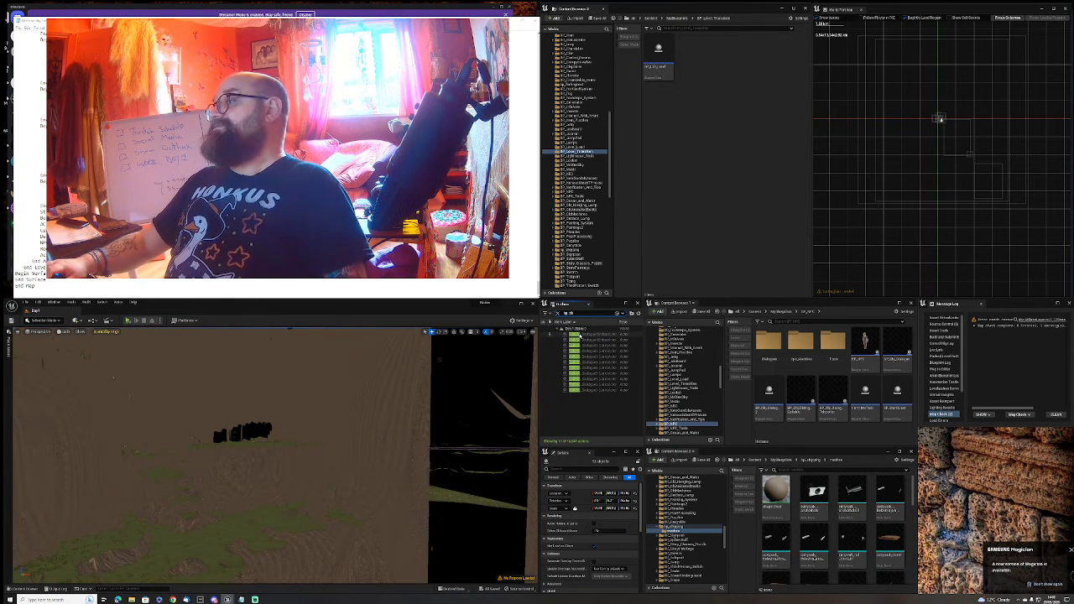
Select all eleven filtered NPC actors, survey them, and re-save the notes under a new name
key("ctrl+a")
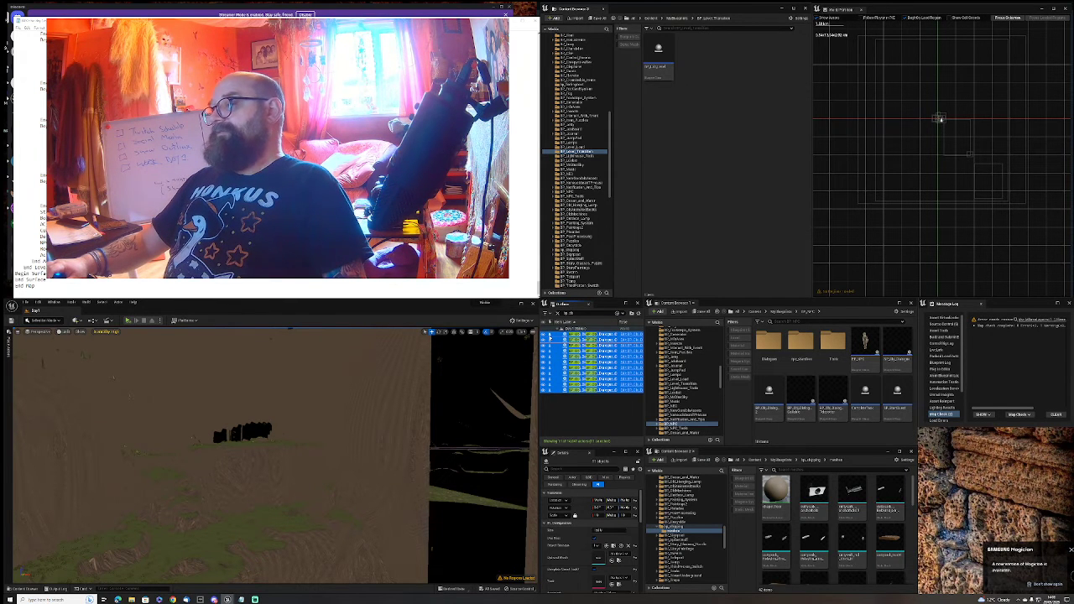
right_click_drag(355, 442, 361, 436)
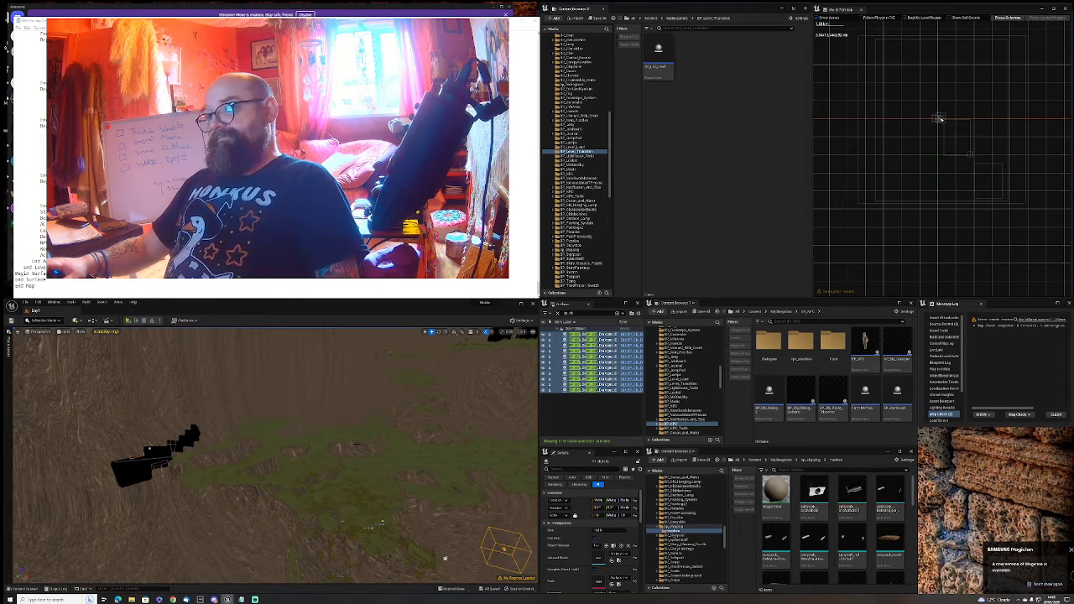
key("alt+Tab")
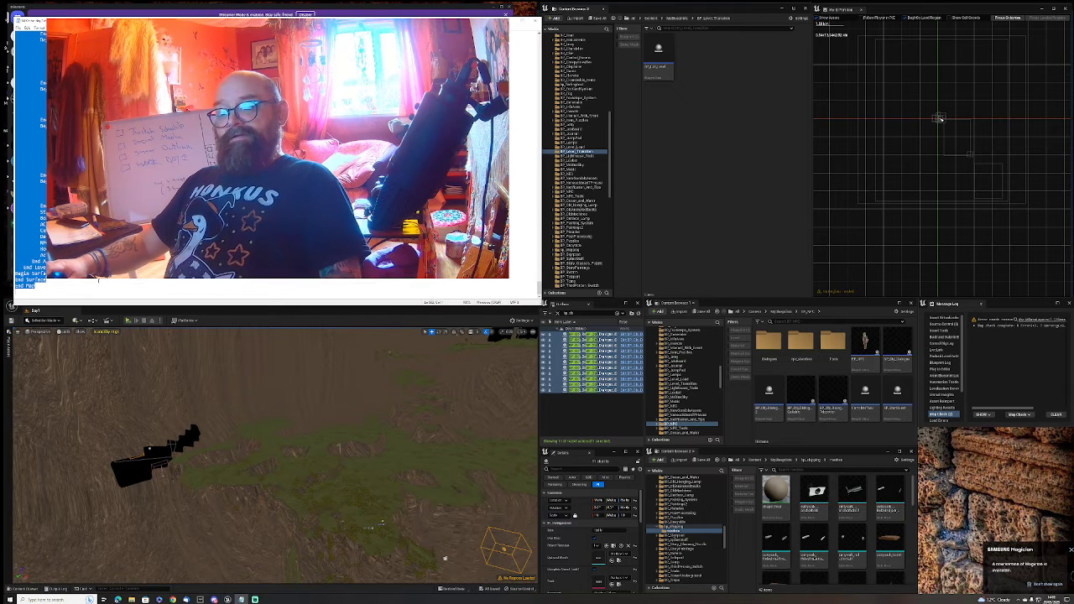
left_click(98, 279)
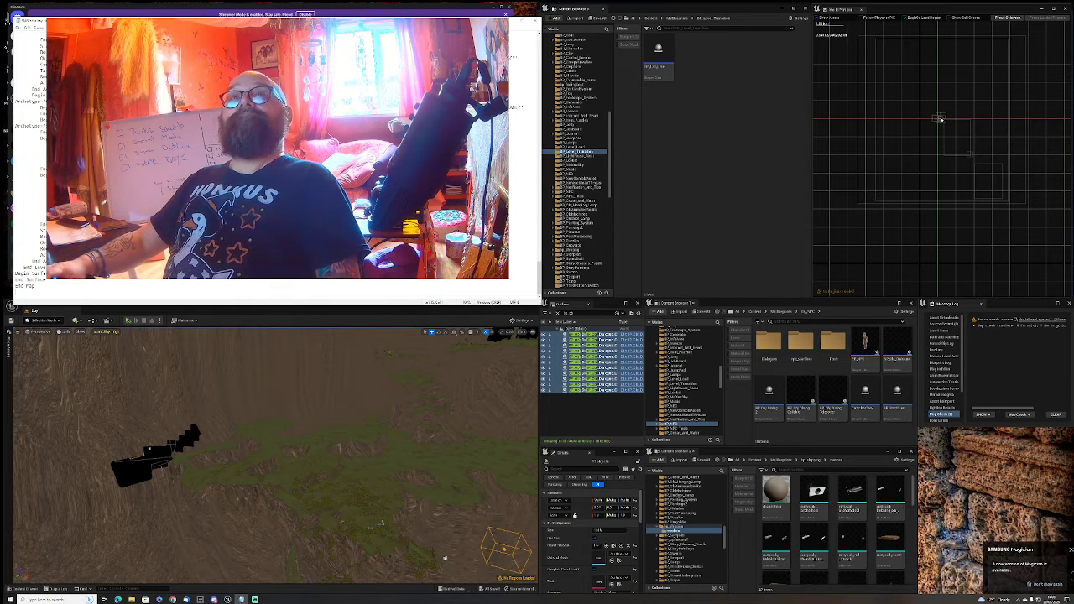
left_click(17, 27)
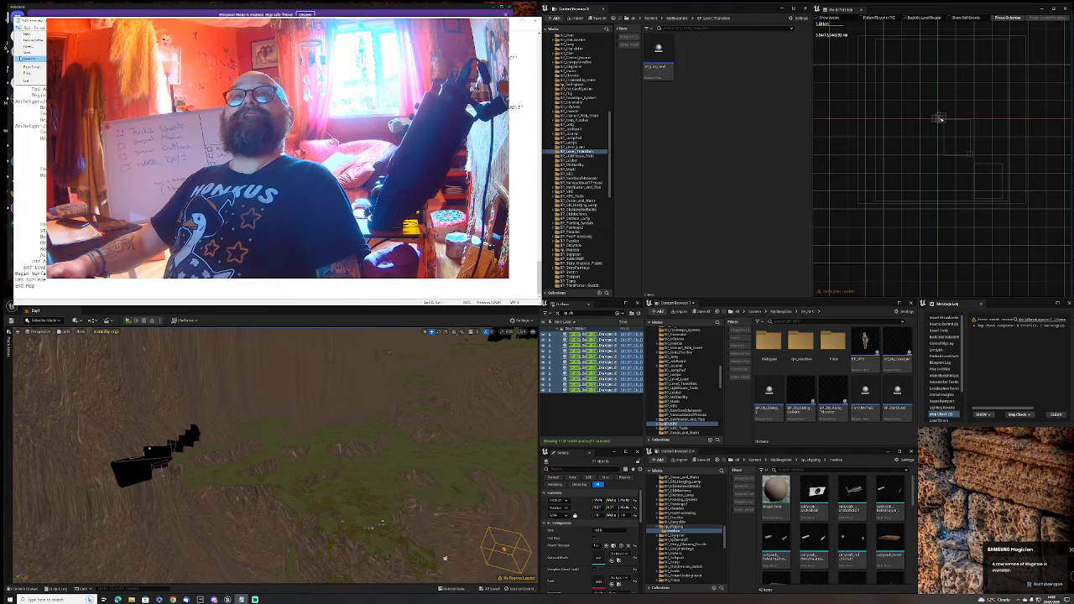
left_click(20, 58)
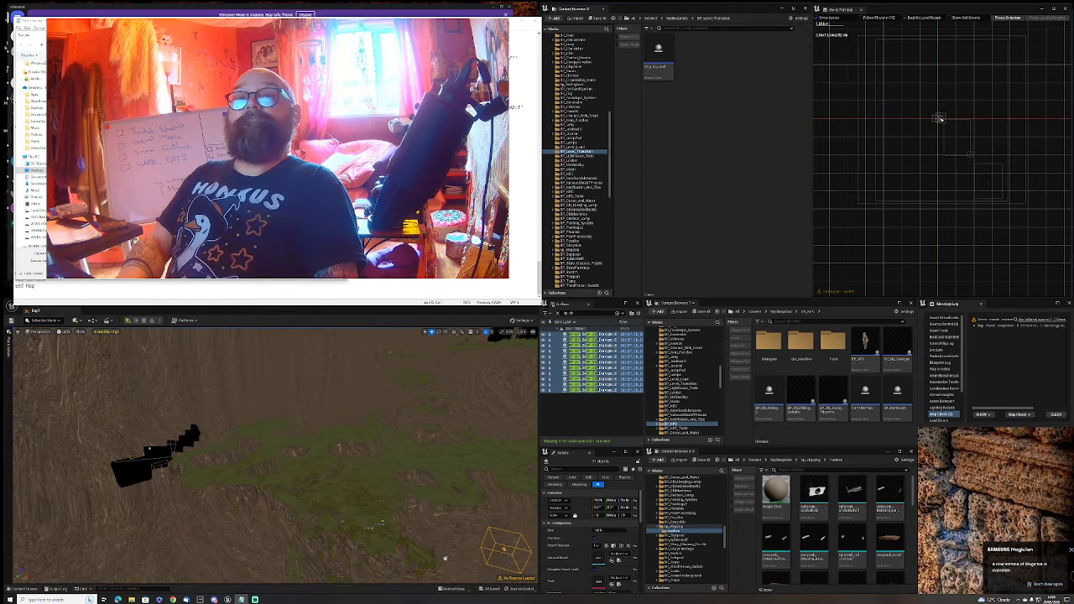
key("Return")
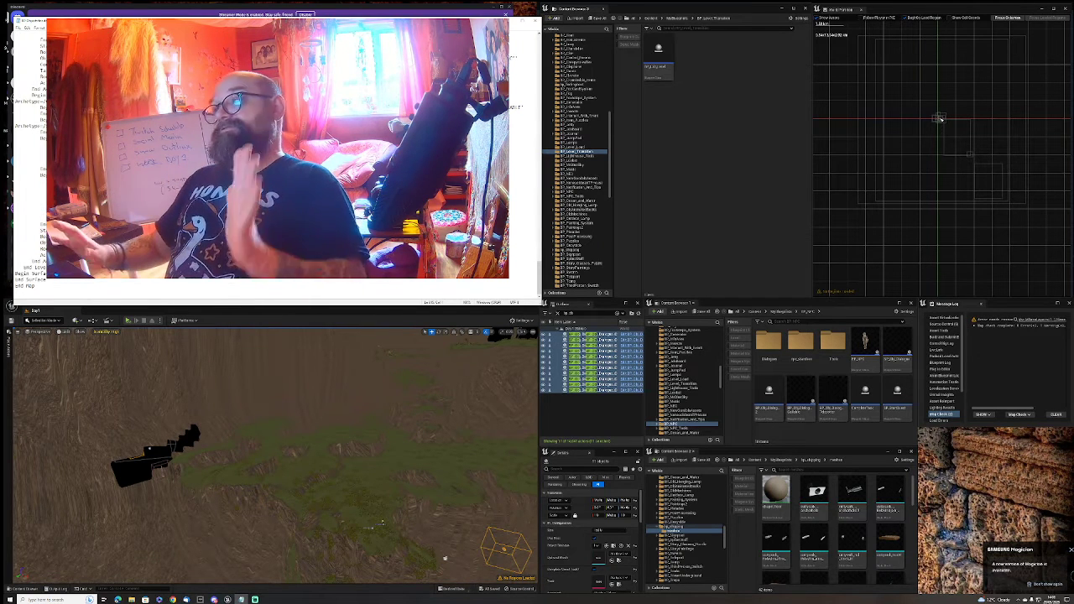
Close Unreal Editor and launch the .uproject, placing the Epic Games Launcher beside the project folder
left_click(548, 392)
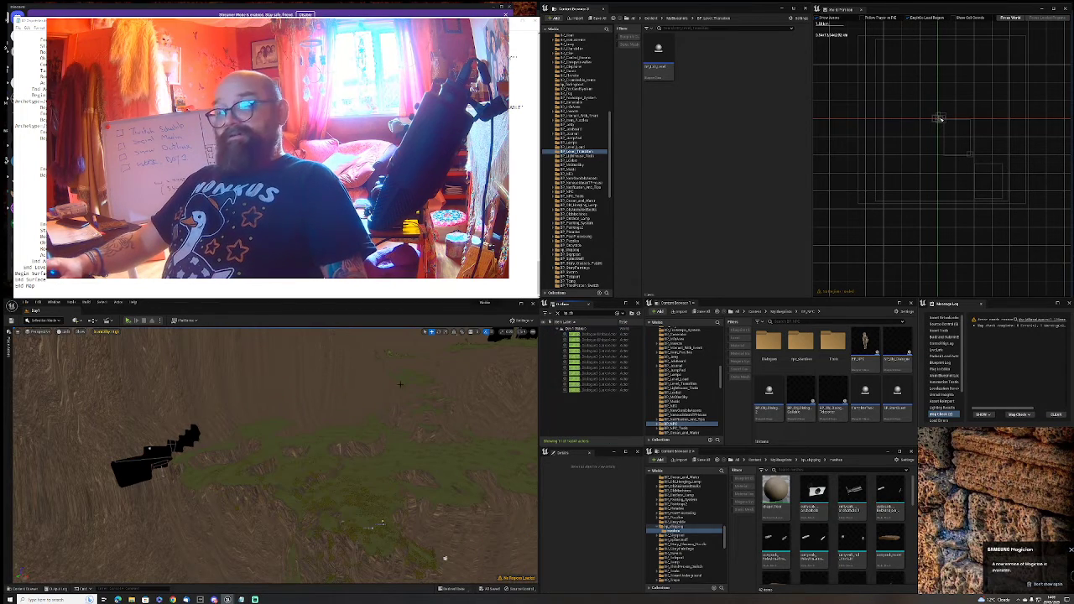
left_click(532, 305)
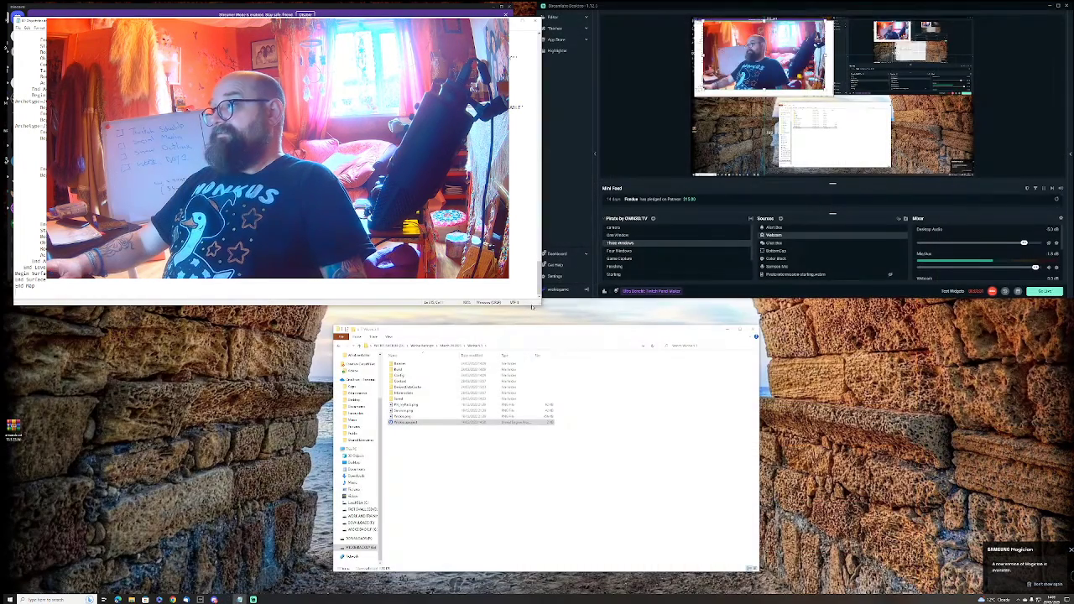
left_click(488, 326)
key("Return")
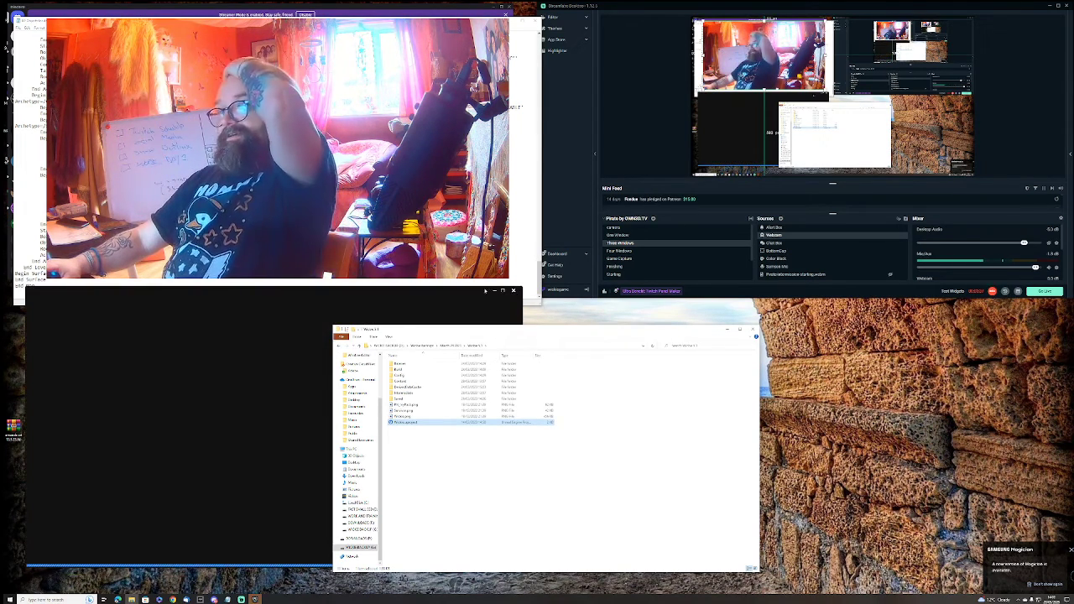
left_click_drag(477, 326, 723, 320)
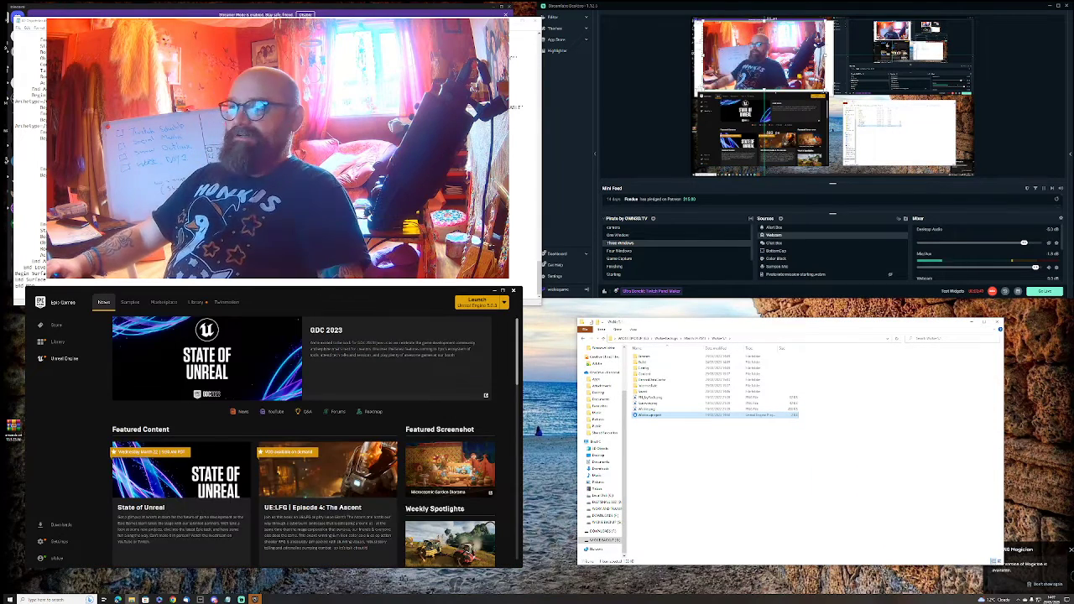
left_click_drag(312, 293, 319, 318)
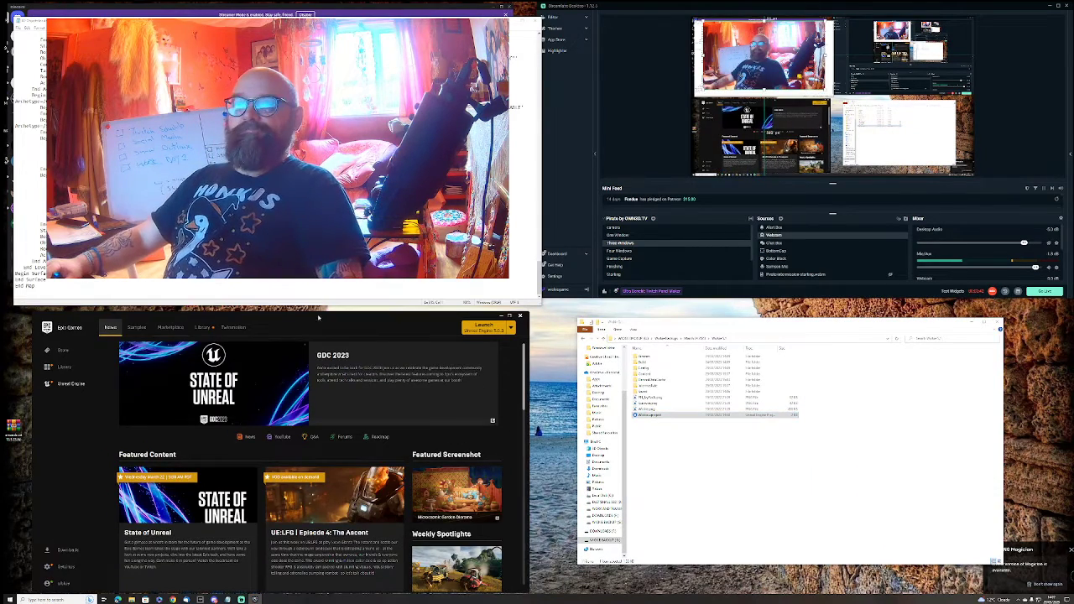
Launch the fifth project under My Projects from the Library
left_click(203, 328)
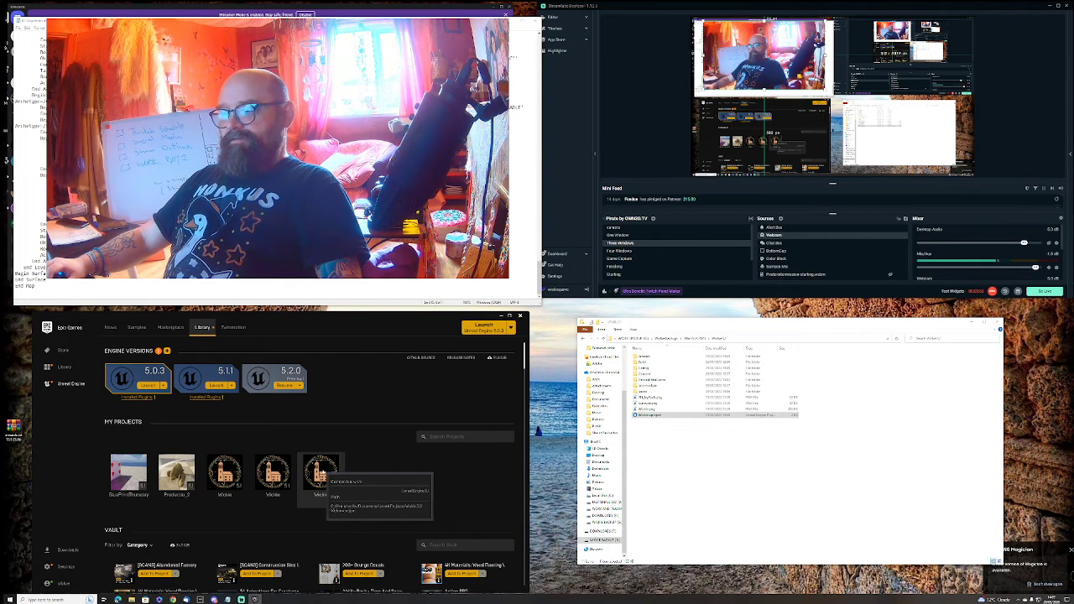
double_click(319, 474)
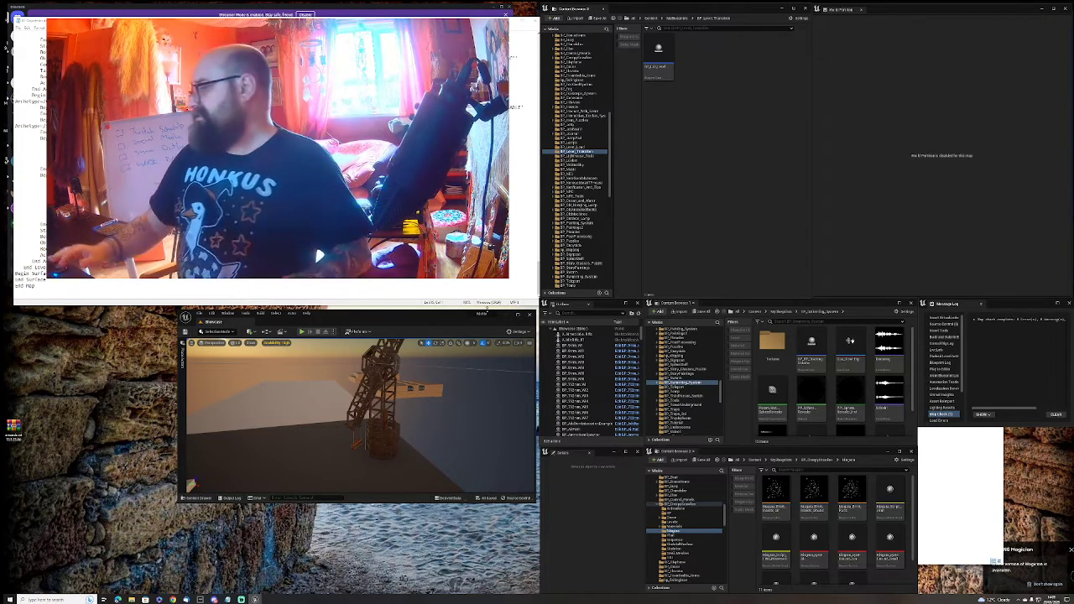
Dock the editor in the bottom-left quarter and load the Start level from Recent Levels
left_click_drag(345, 315, 345, 327)
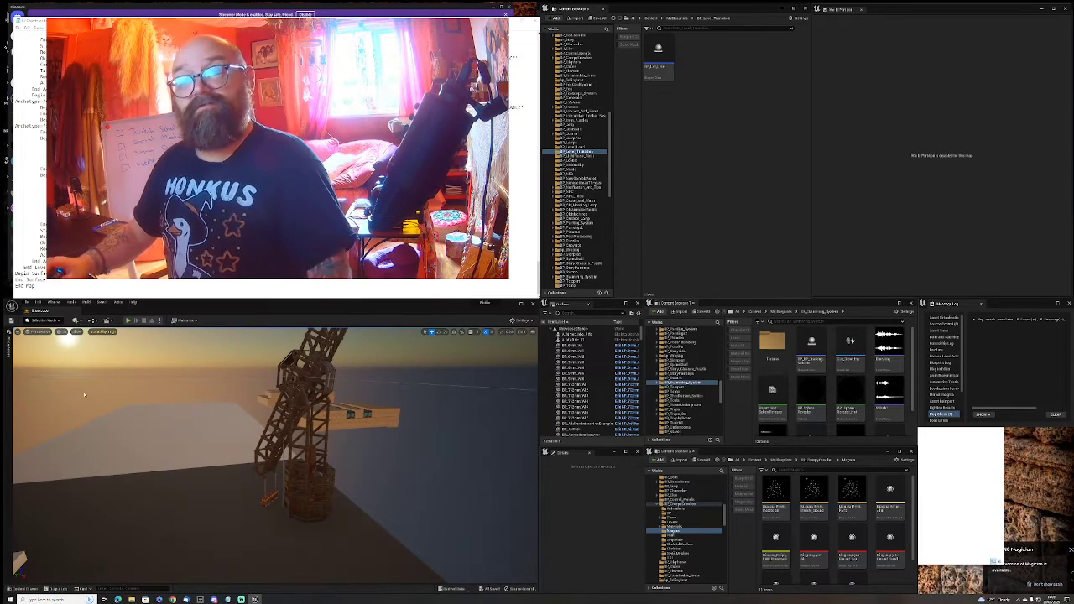
left_click(26, 303)
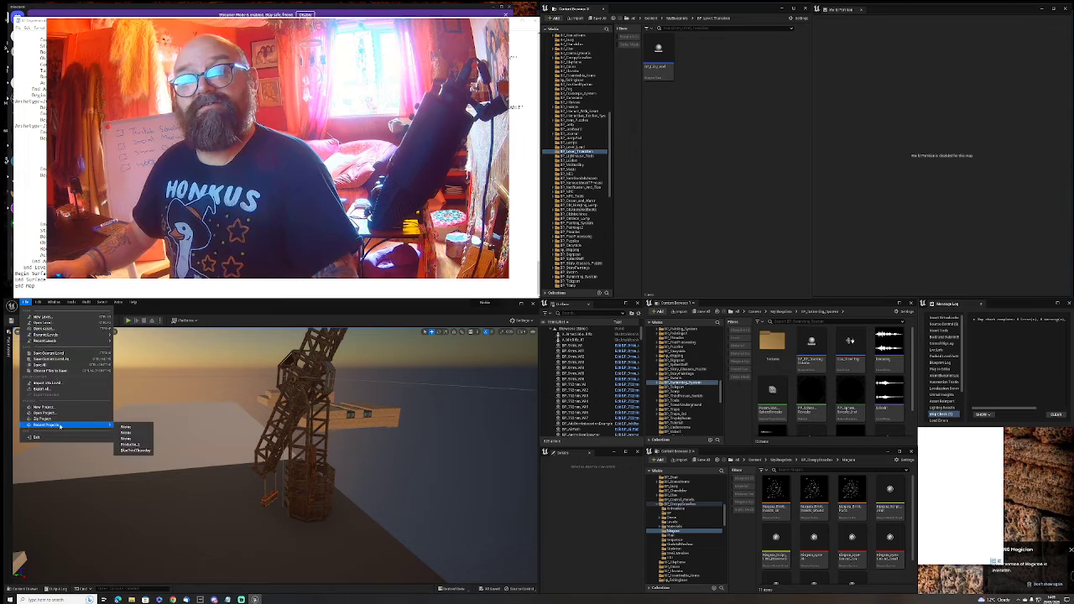
mouse_move(46, 340)
left_click(132, 344)
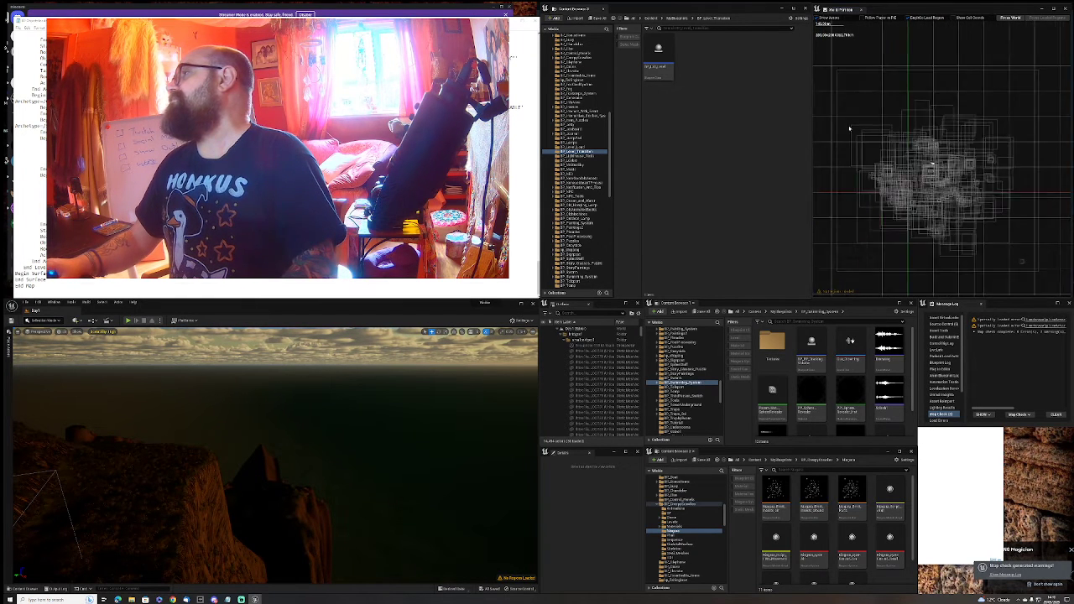
scroll(911, 172, "up", 3)
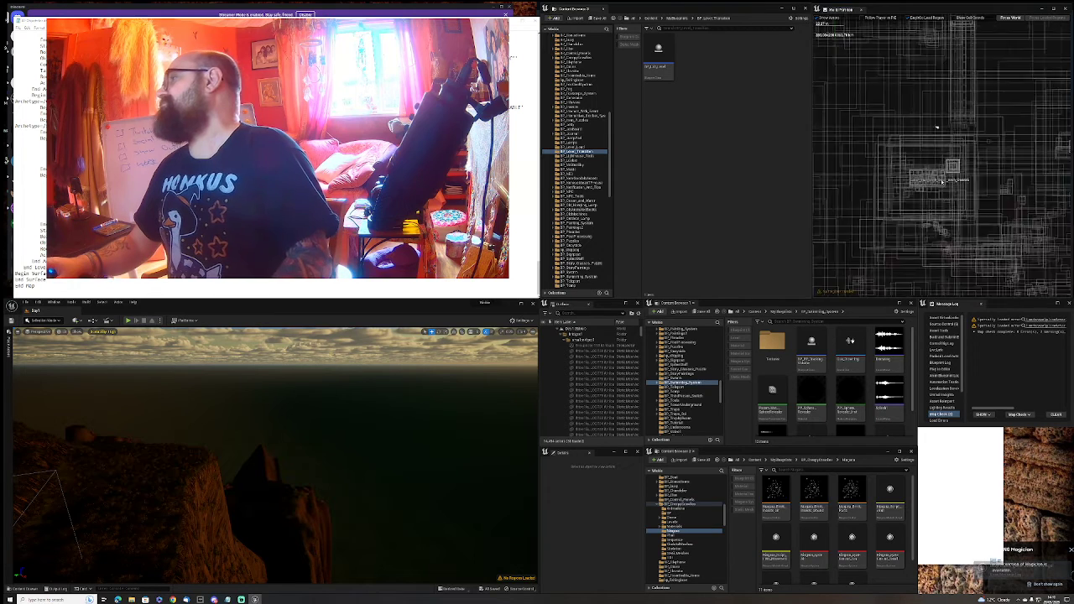
scroll(923, 134, "up", 3)
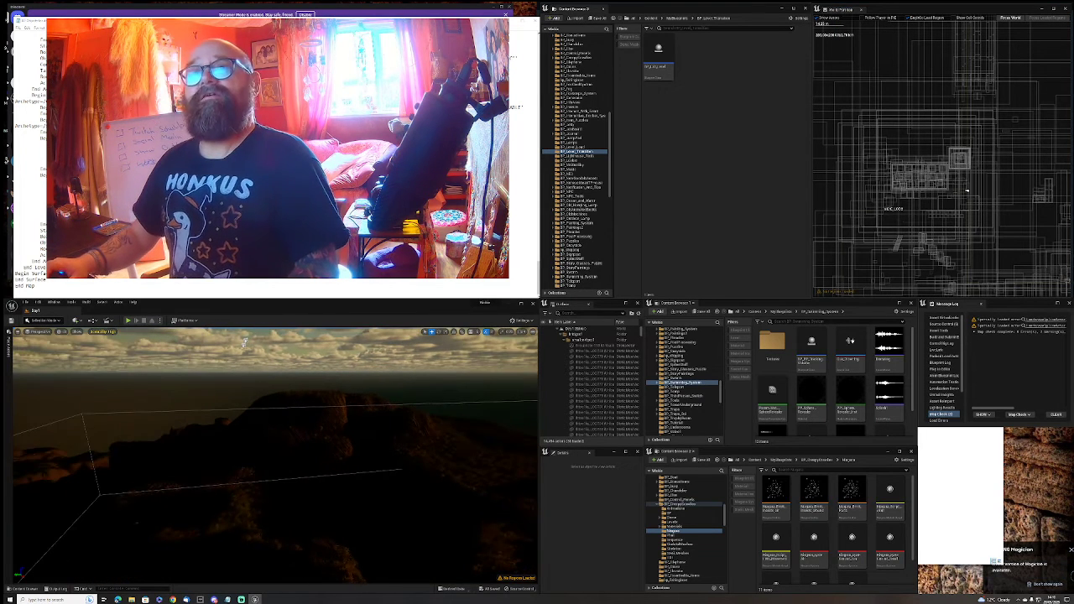
Switch to the Notepad document and select all of its text
key("alt+Tab")
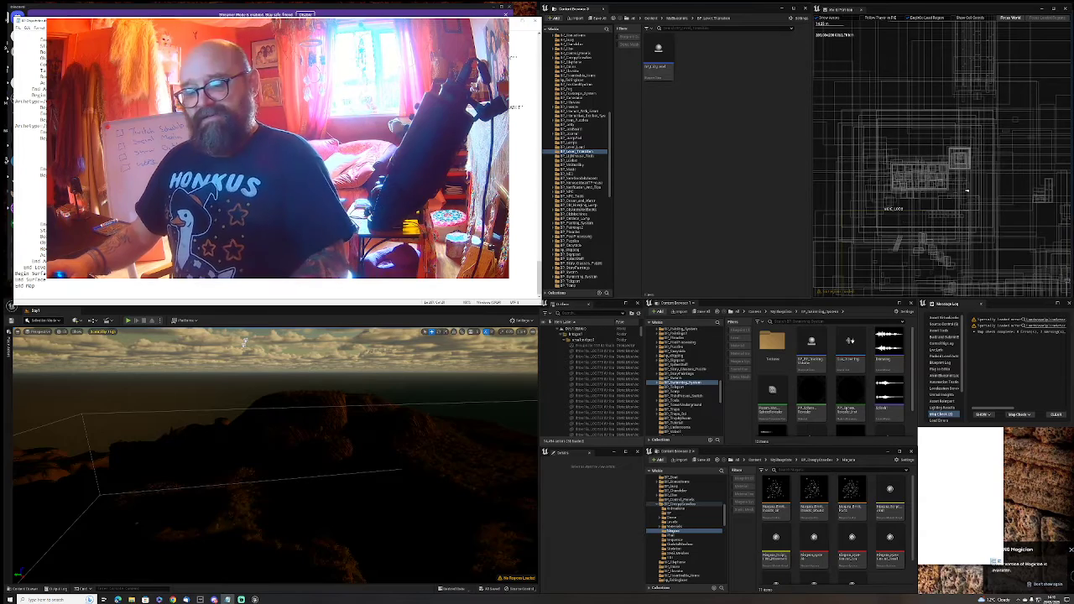
key("ctrl+a")
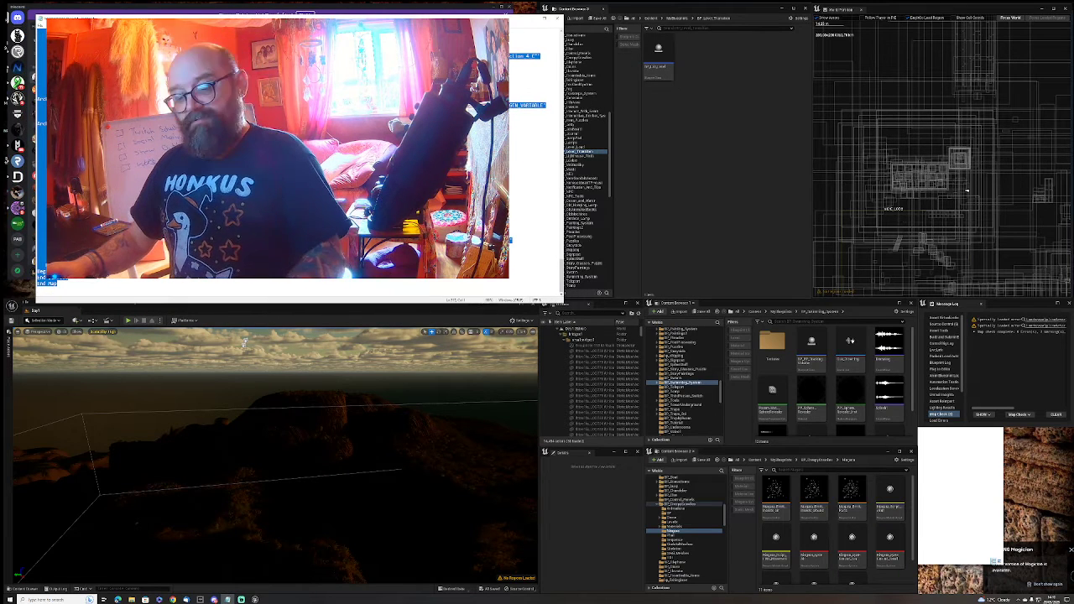
left_click(245, 344)
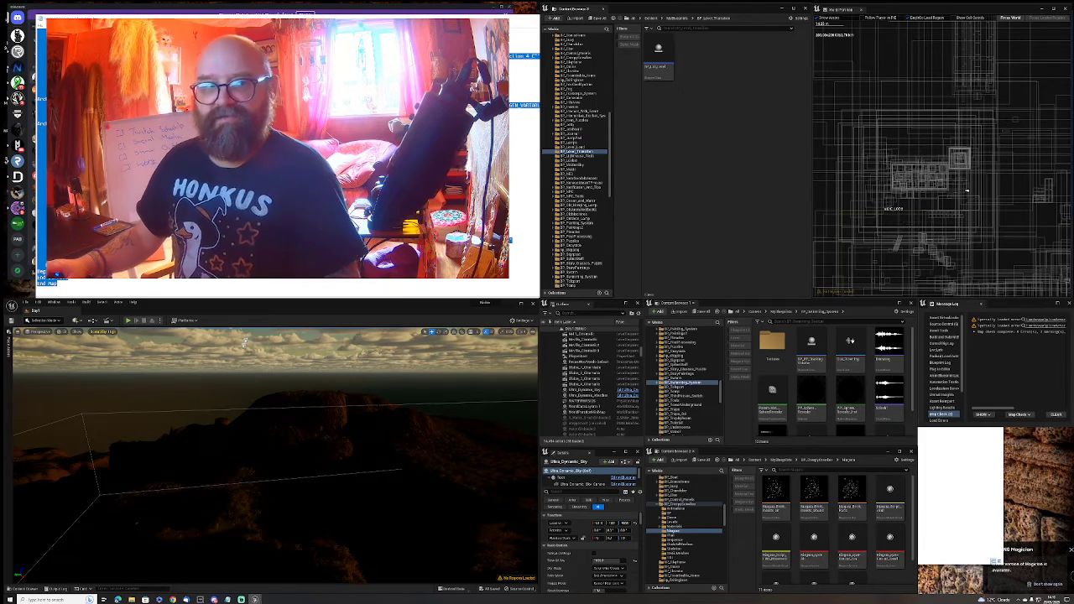
right_click_drag(244, 342, 244, 343)
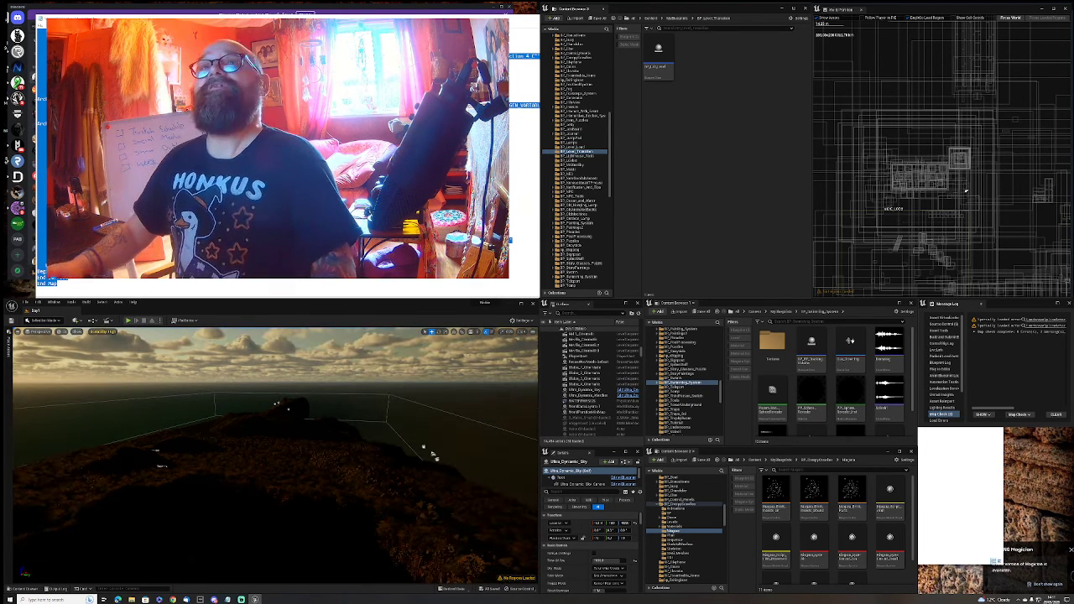
Paste the copied NPC actors into the viewport, then browse to BP_NPC2's asset from Details
key("alt+Tab")
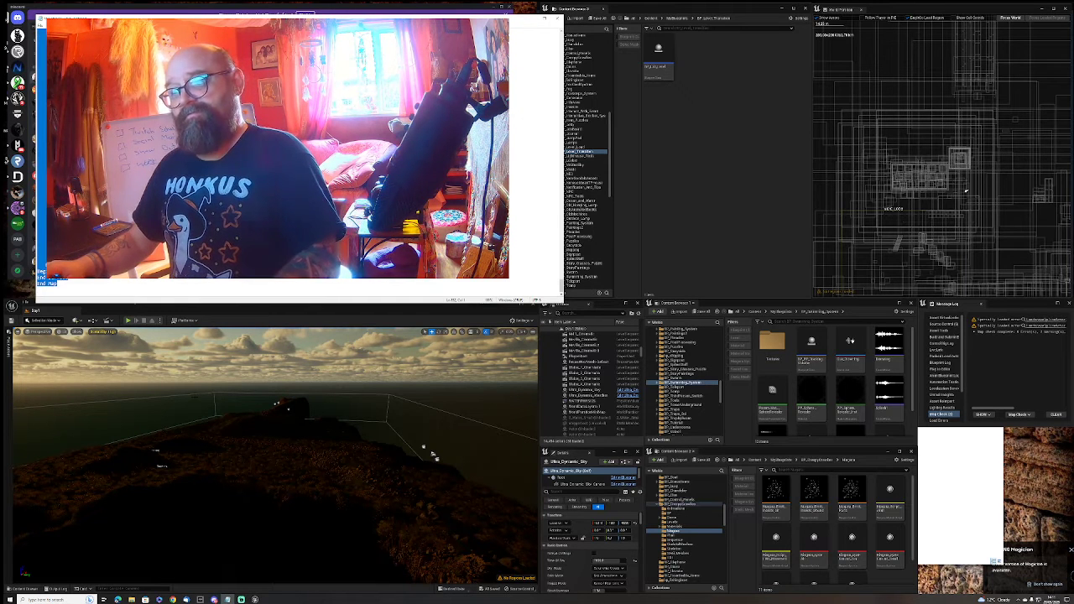
left_click(432, 455)
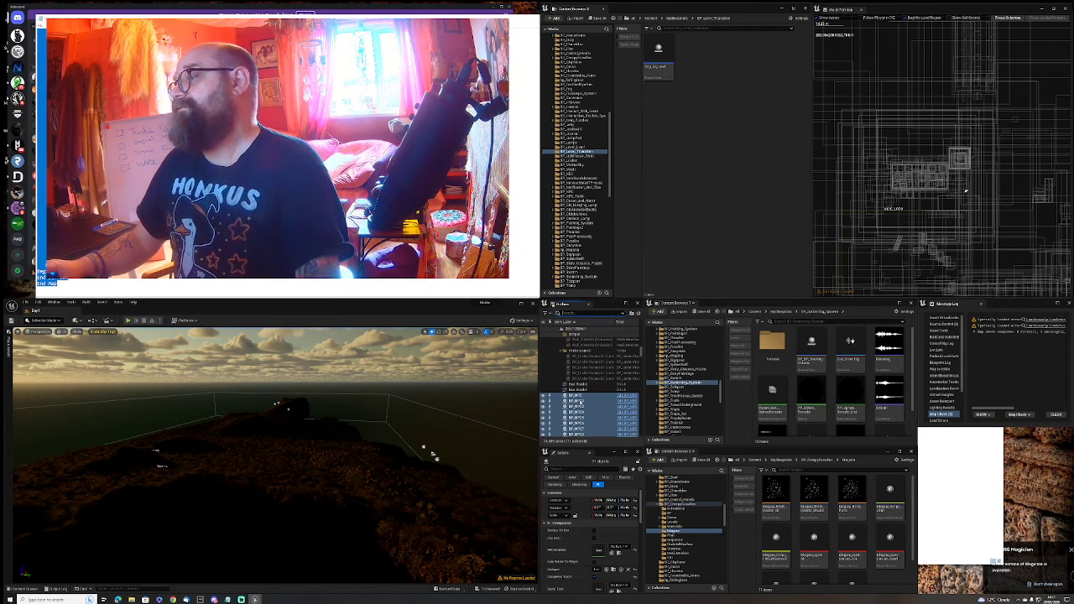
left_click(587, 401)
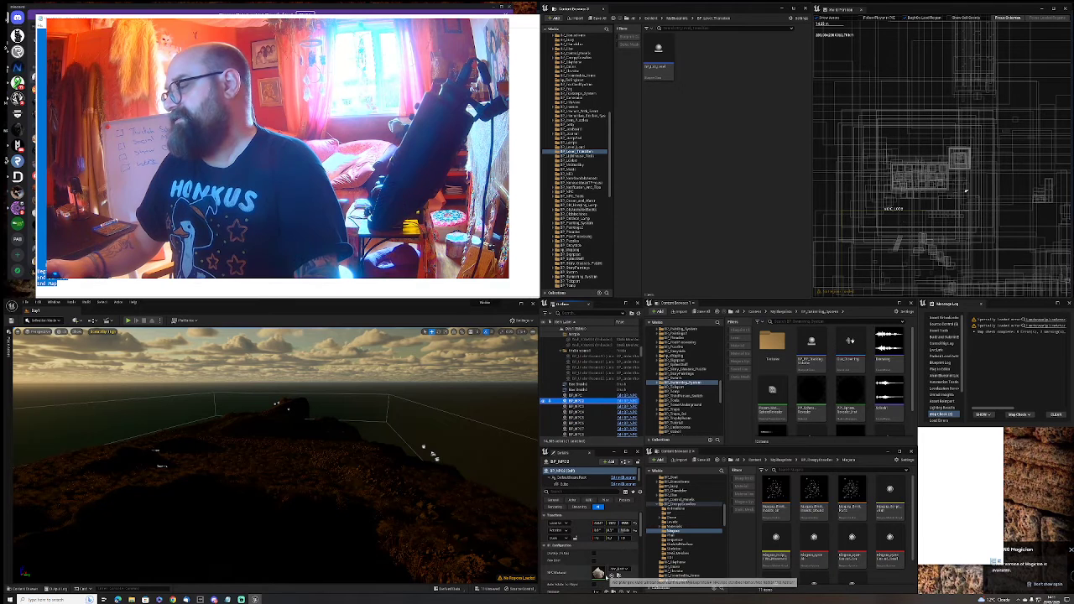
scroll(600, 578, "down", 2)
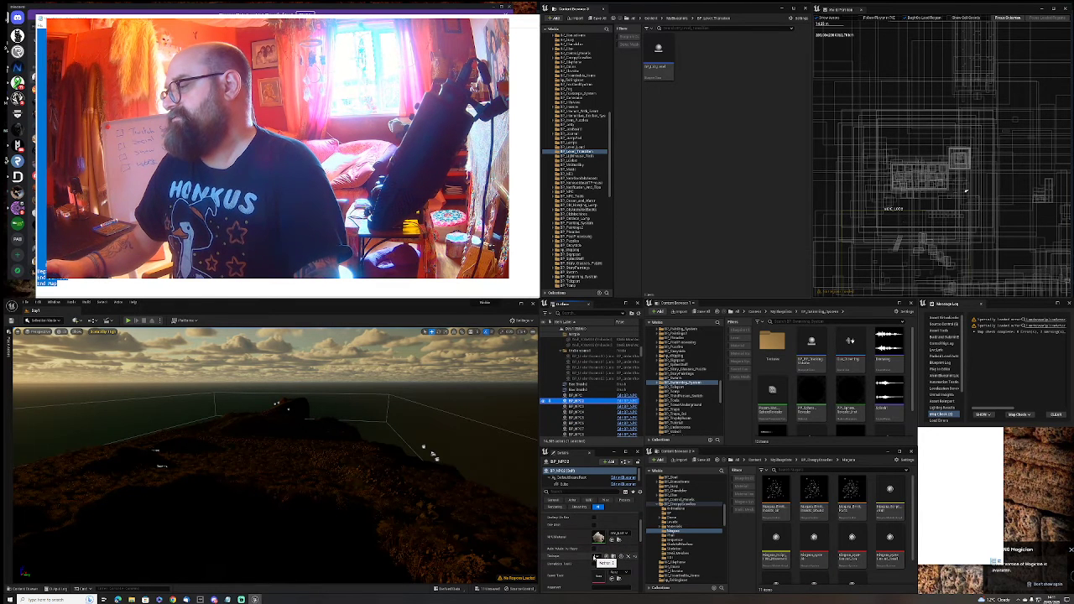
left_click(615, 556)
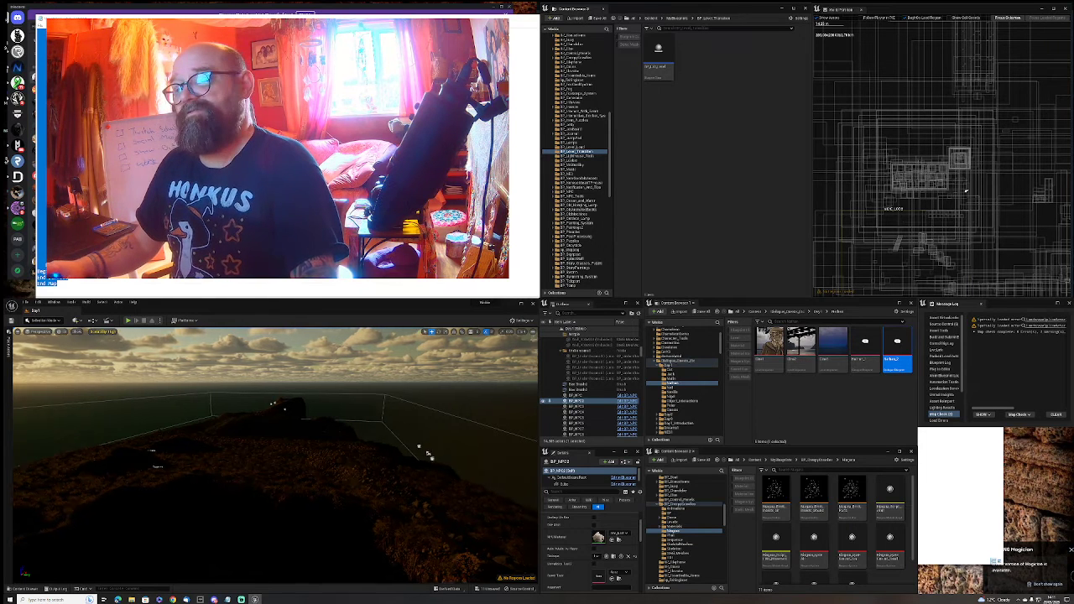
mouse_move(432, 456)
right_mouse_down()
mouse_move(400, 495)
mouse_move(356, 455)
right_mouse_up()
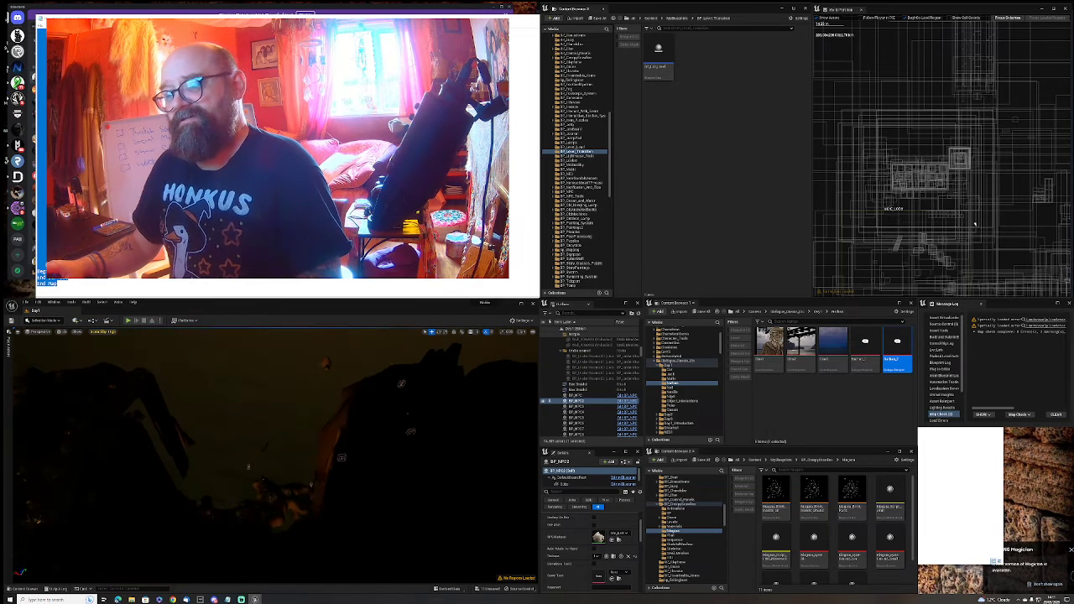
Select the NPC character, frame it with F, and orbit around it
right_click_drag(356, 454, 405, 385)
left_click(404, 384)
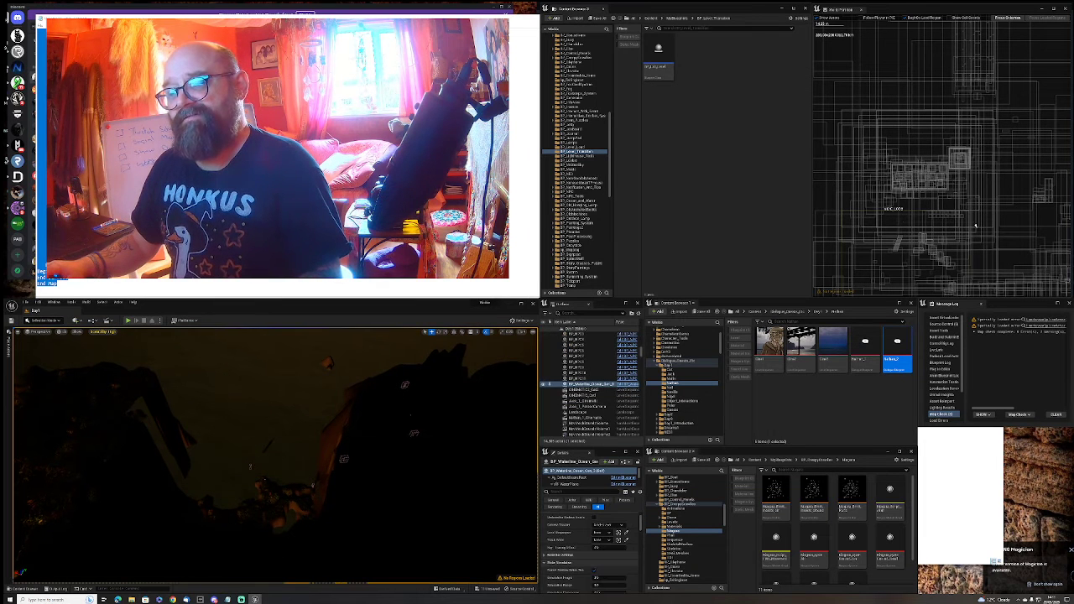
left_click(249, 466)
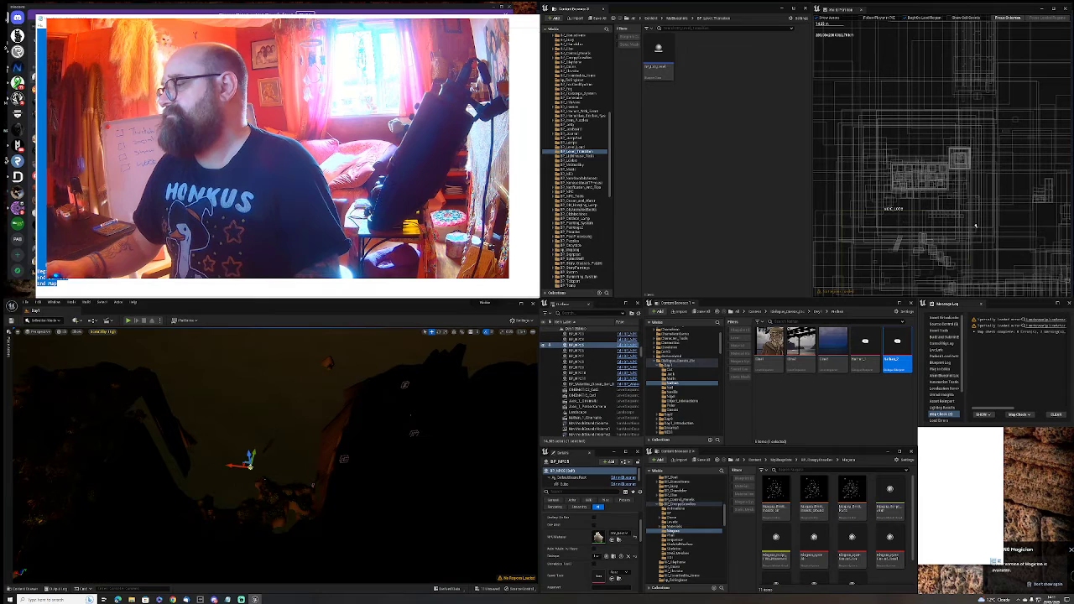
key("f")
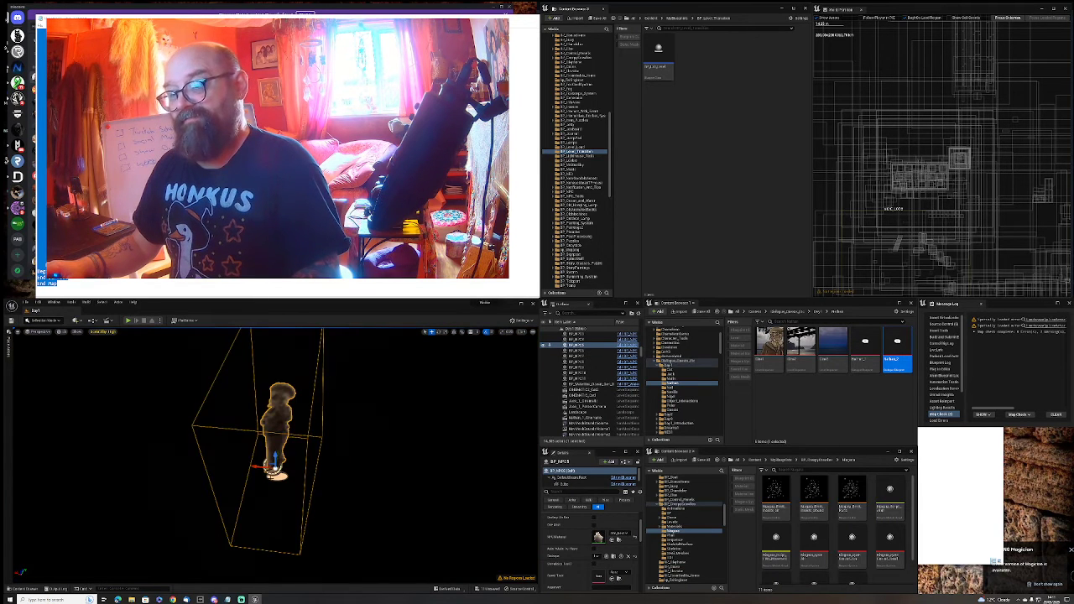
left_click_drag(268, 444, 302, 437, "alt")
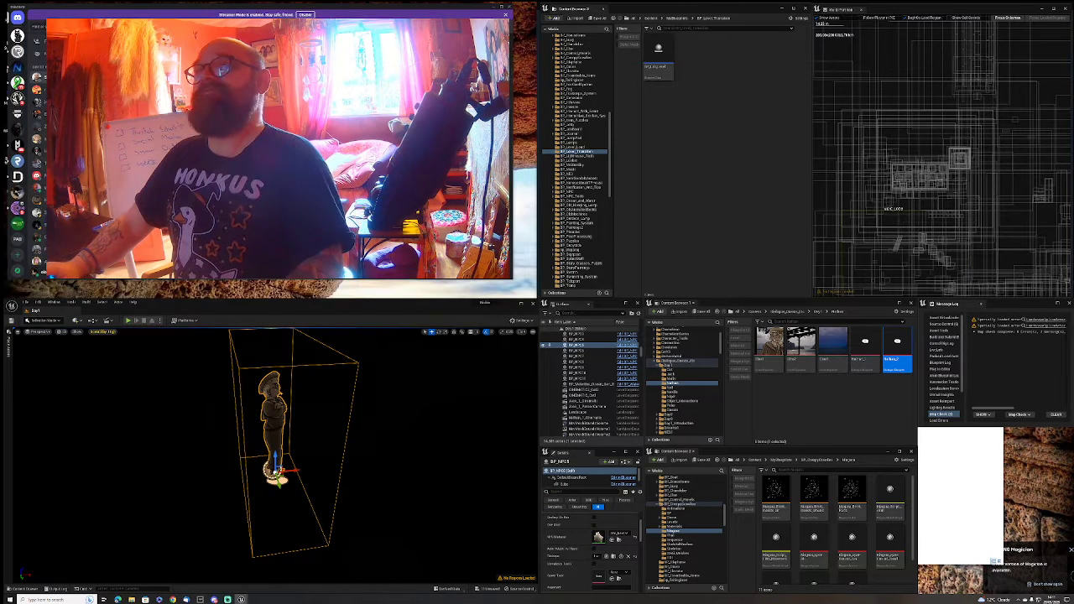
left_click_drag(277, 444, 285, 469, "alt")
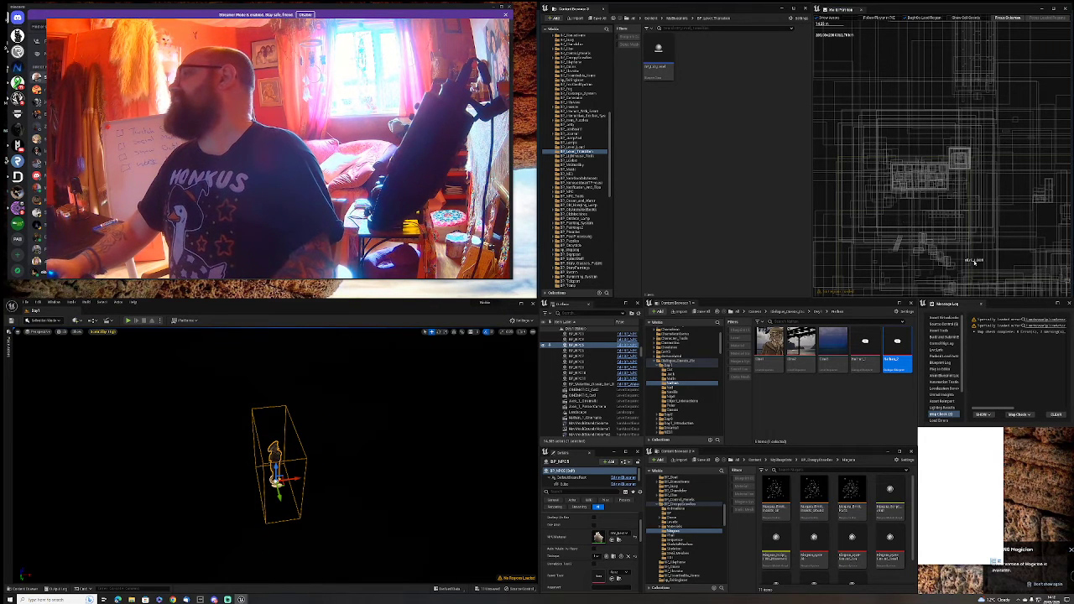
scroll(939, 201, "up", 5)
scroll(925, 184, "down", 2)
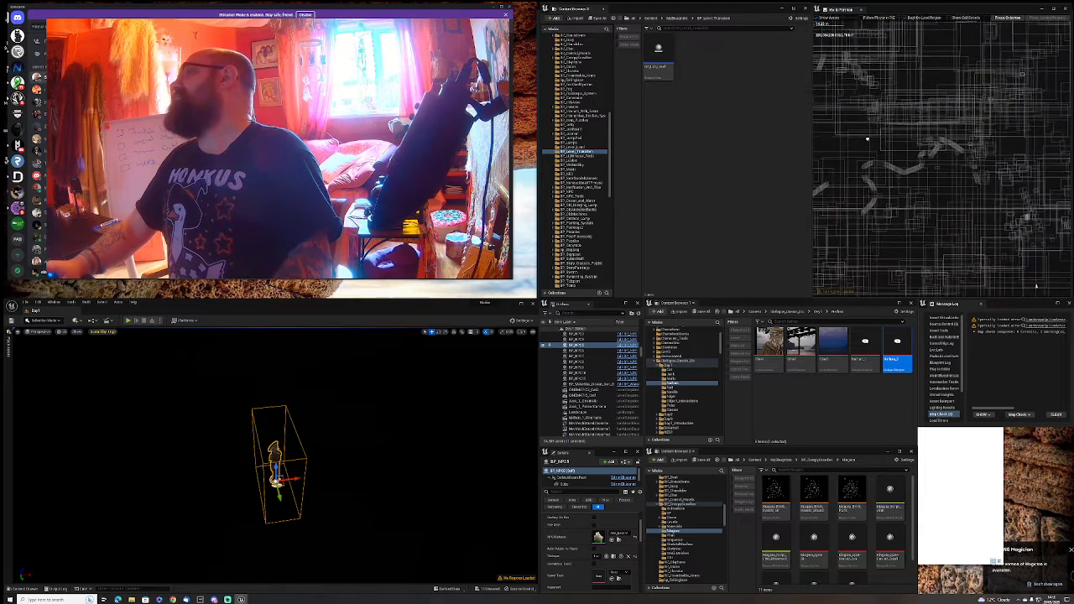
scroll(927, 197, "down", 2)
scroll(931, 214, "down", 1)
scroll(937, 230, "down", 1)
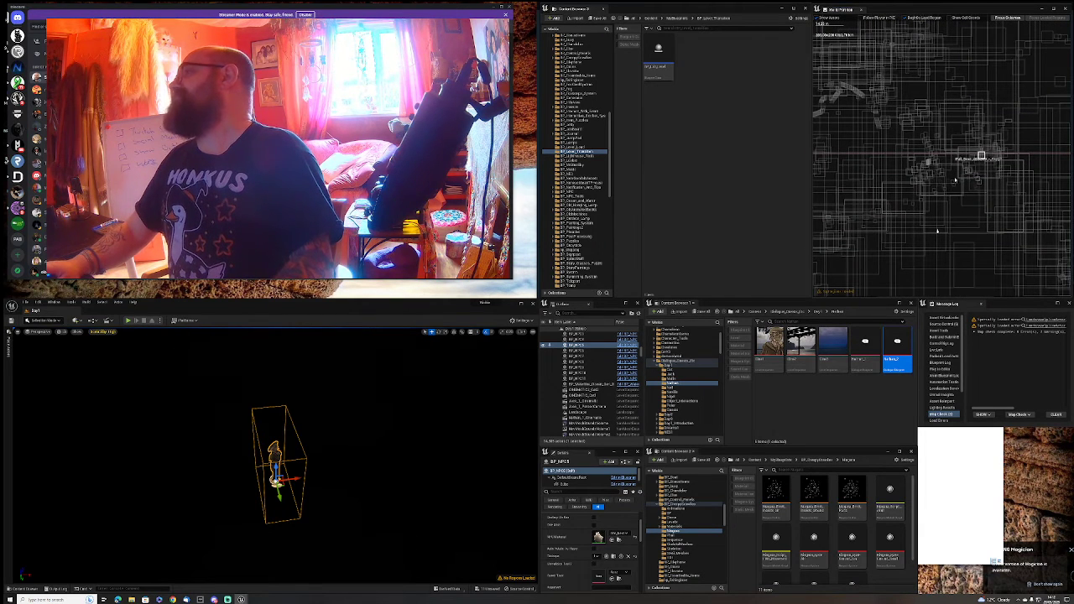
Use Load Region From Selection on the marked World Partition region, then select that region
right_click(939, 227)
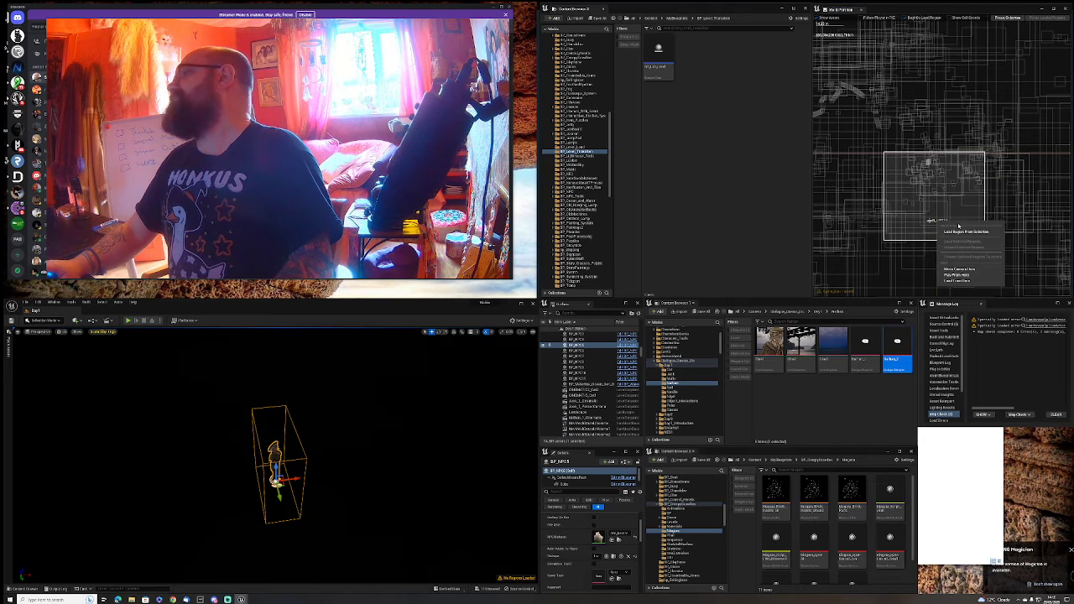
left_click(959, 233)
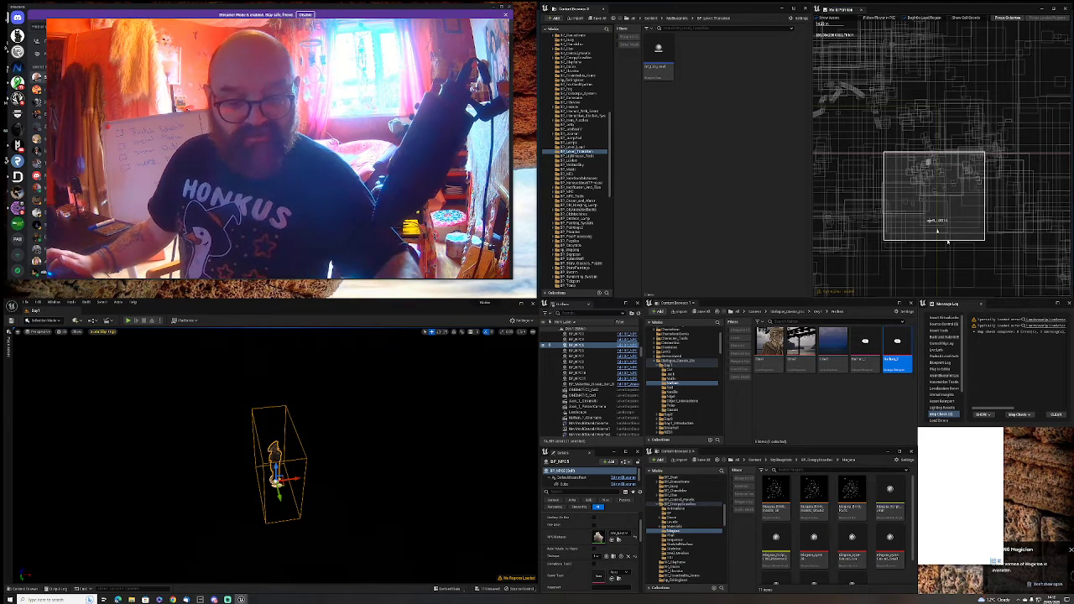
left_click(937, 230)
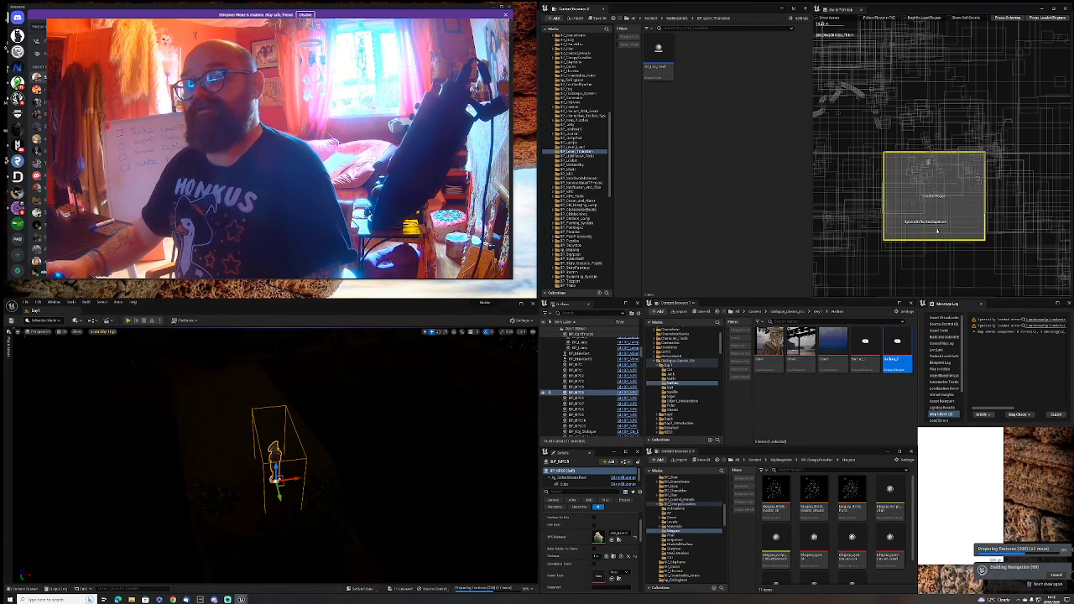
Bring up and dismiss the actor actions for a level actor and the pier
right_click(340, 313)
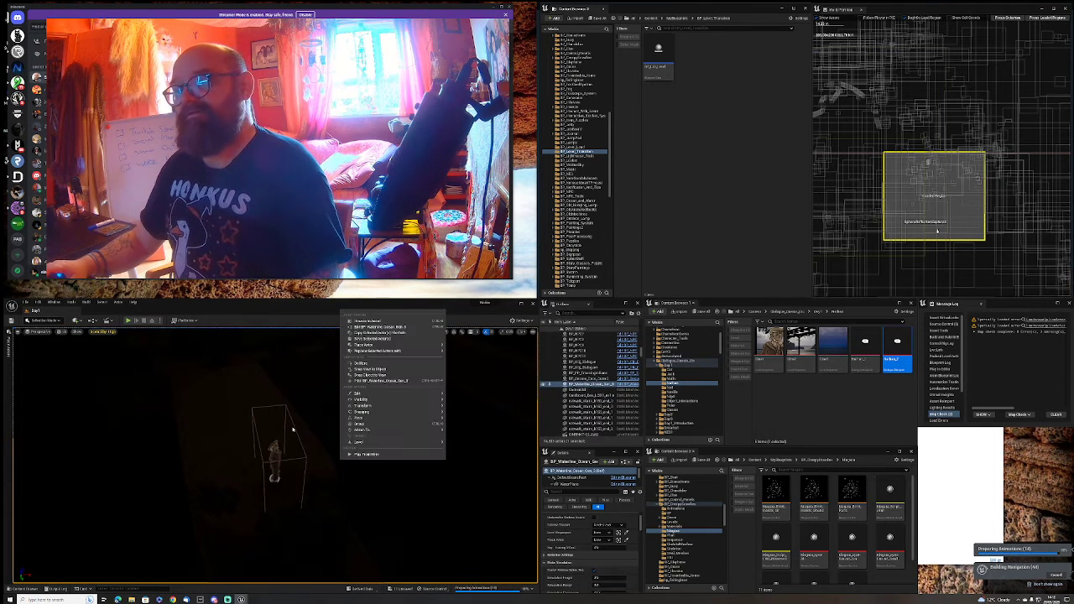
key("Escape")
right_click(363, 445)
key("Escape")
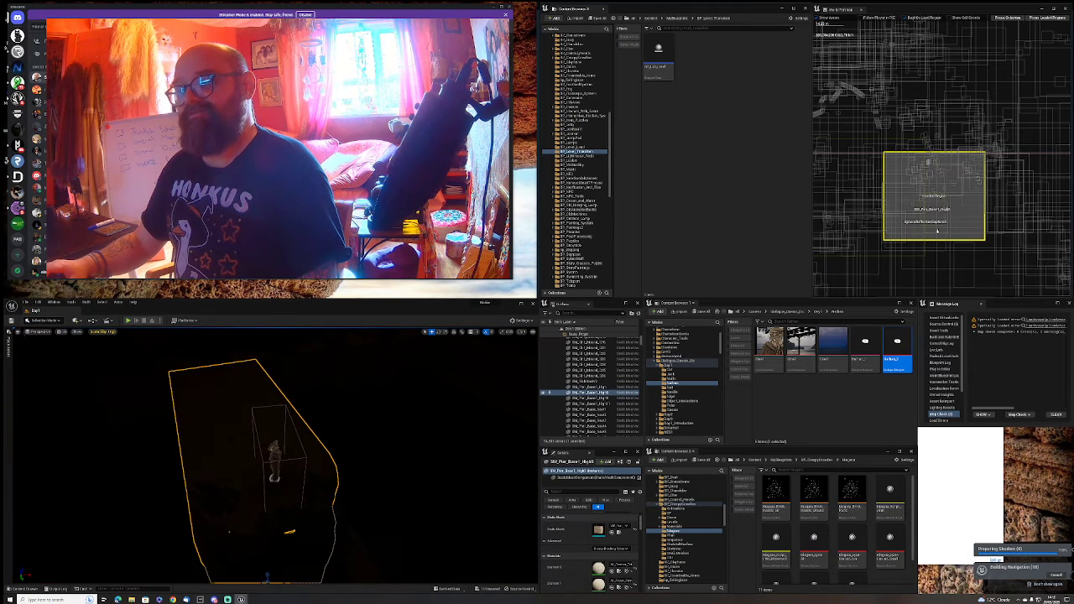
scroll(268, 453, "down", 3)
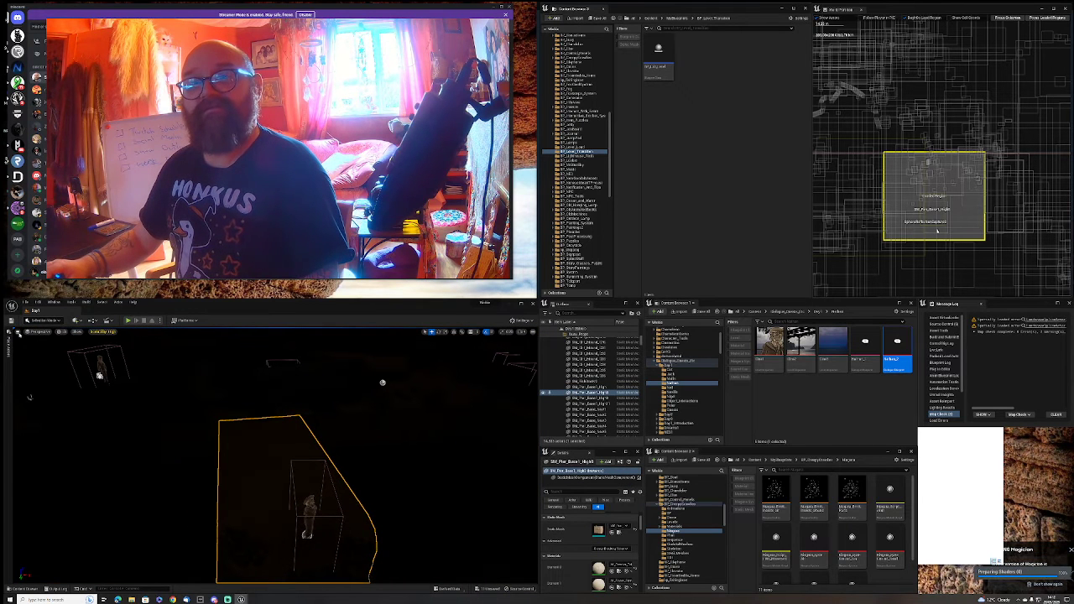
Switch the viewport view mode from wireframe to Lit and look around the pier
left_click(19, 333)
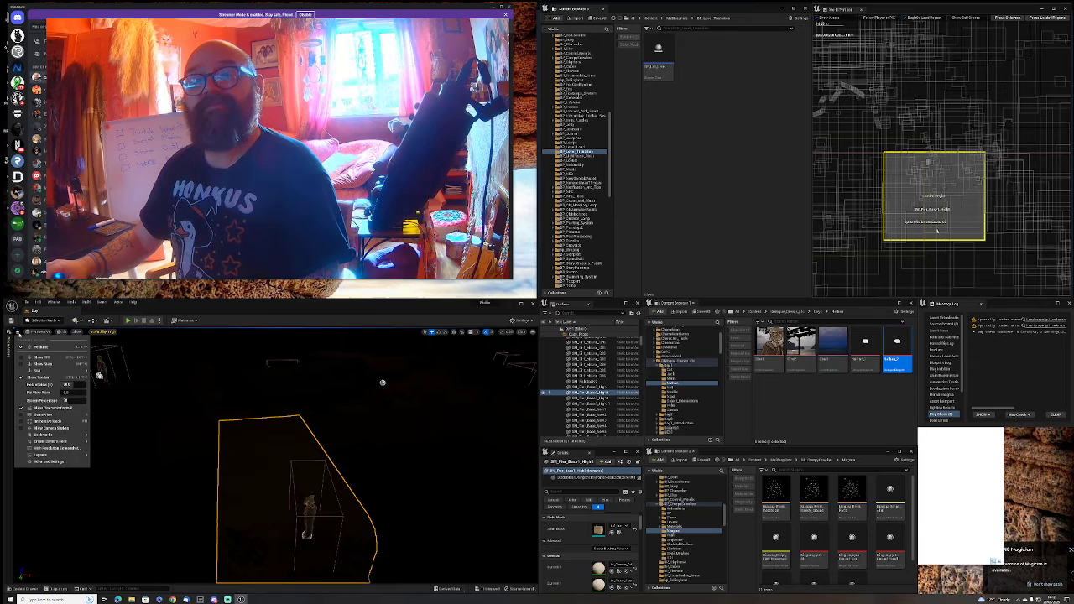
left_click(41, 331)
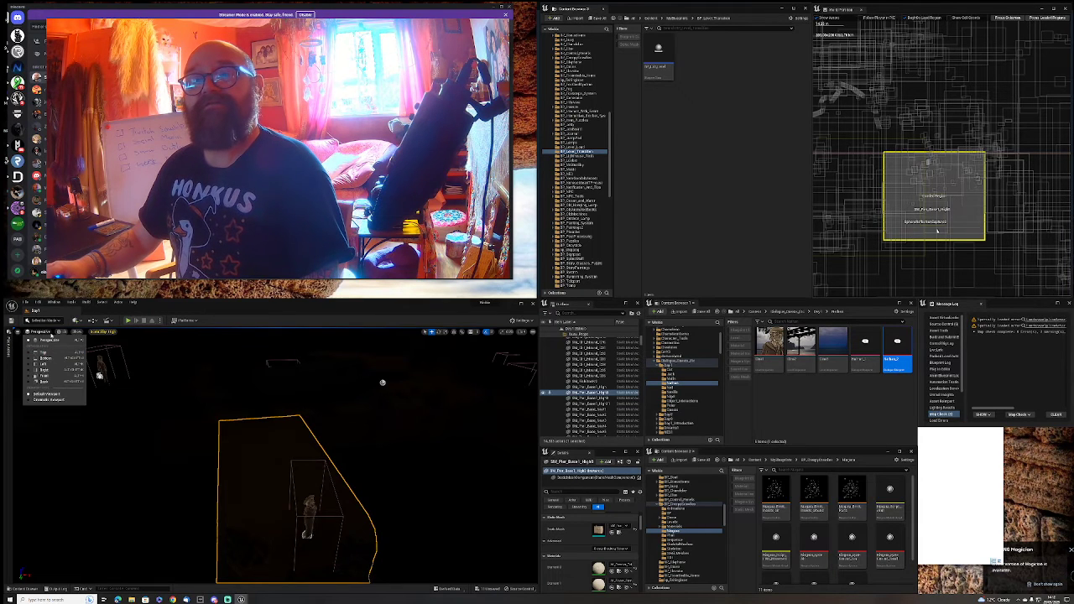
left_click(67, 331)
left_click(75, 352)
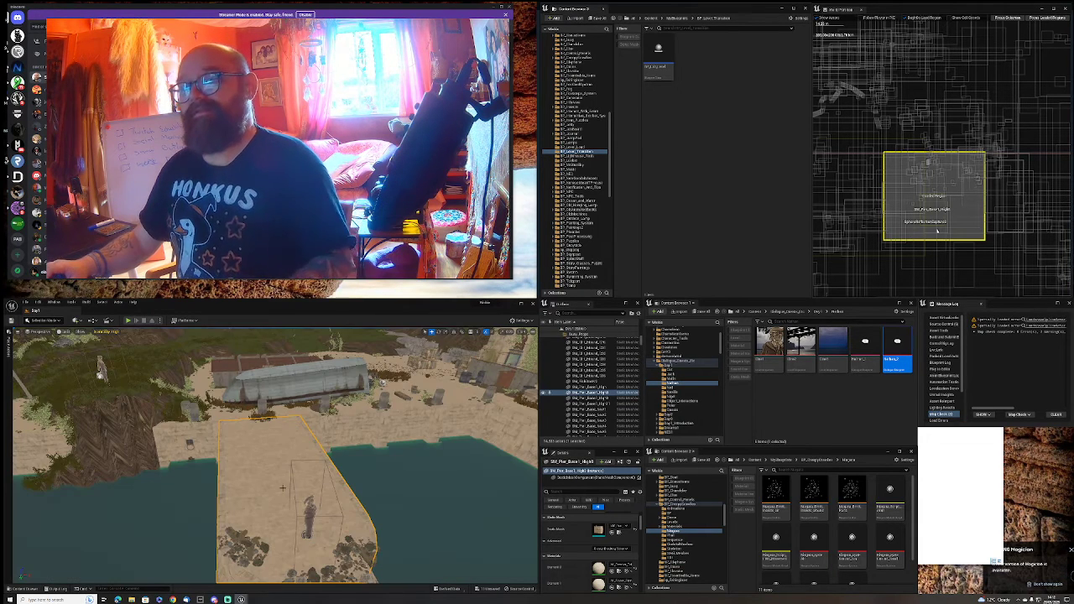
mouse_move(277, 453)
right_mouse_down()
mouse_move(210, 445)
mouse_move(277, 453)
right_mouse_up()
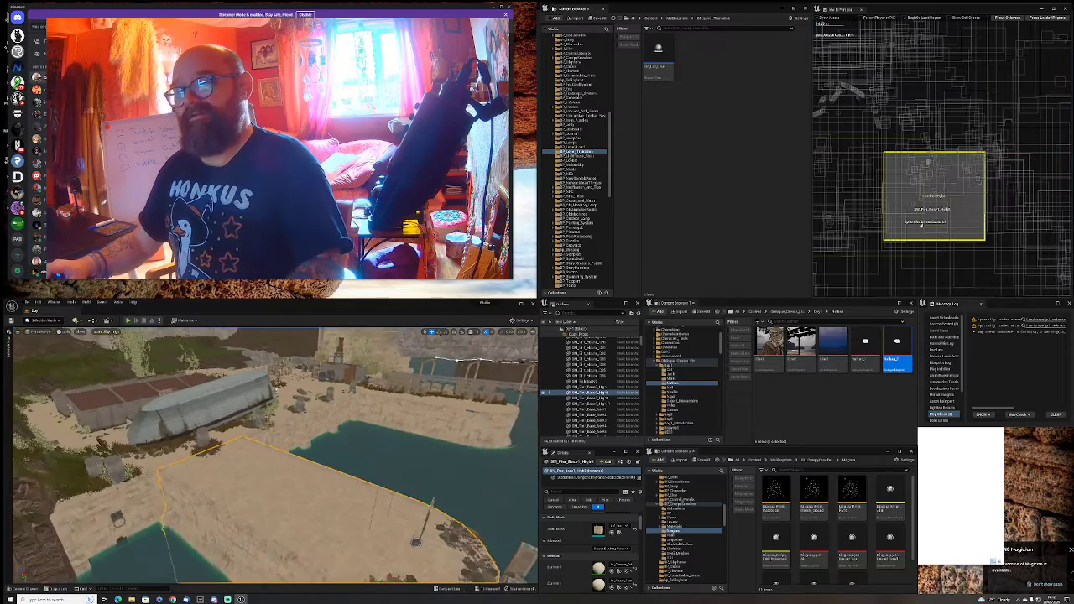
Play In Editor with Alt+P and close Neville's dialogue box once it appears
right_click(268, 509)
left_click(280, 504)
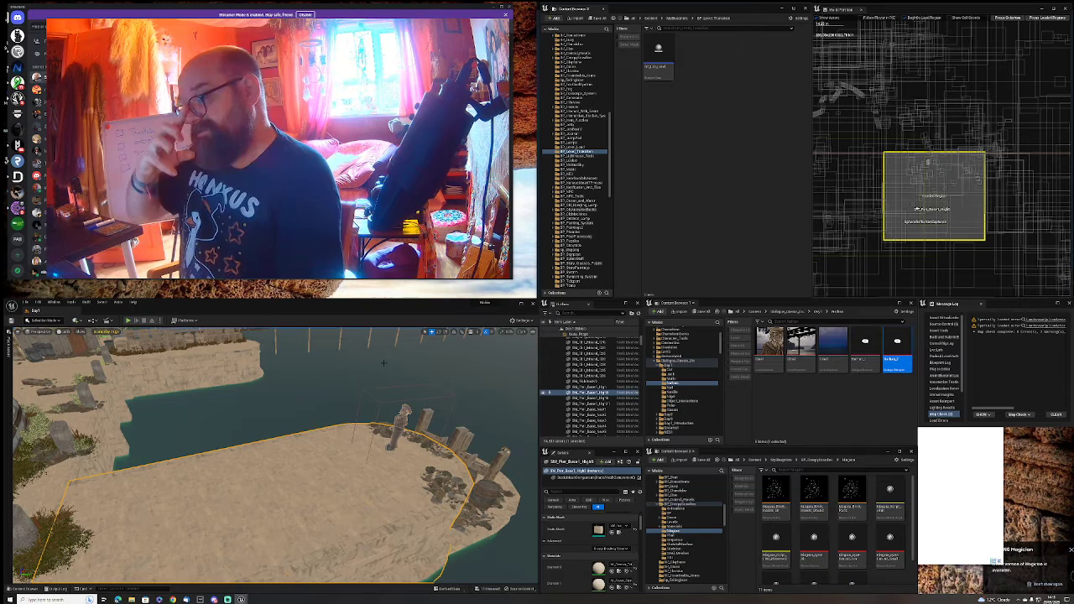
key("alt+p")
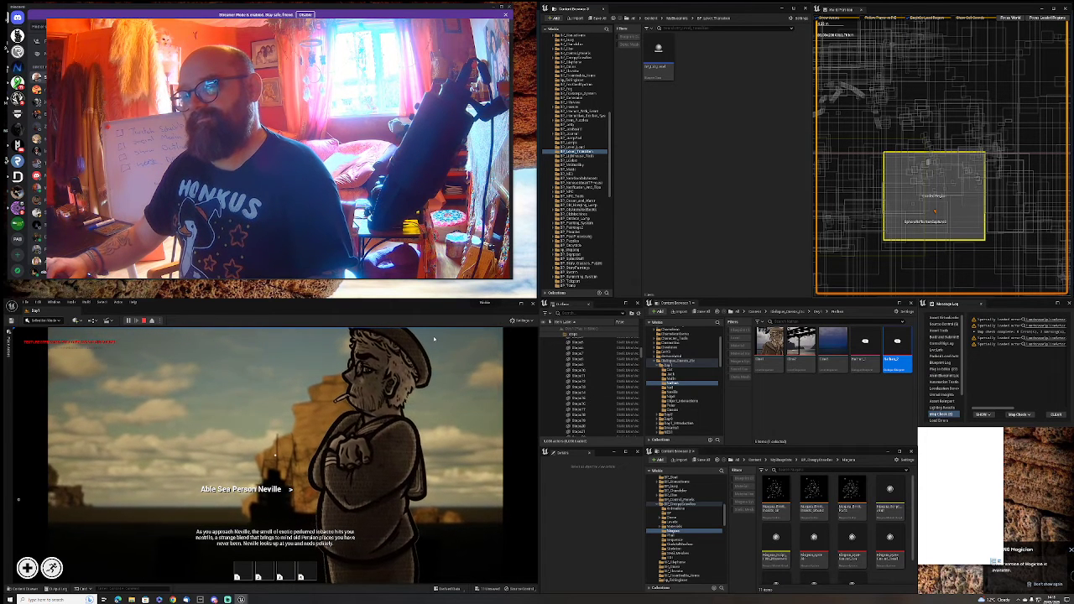
left_click(433, 336)
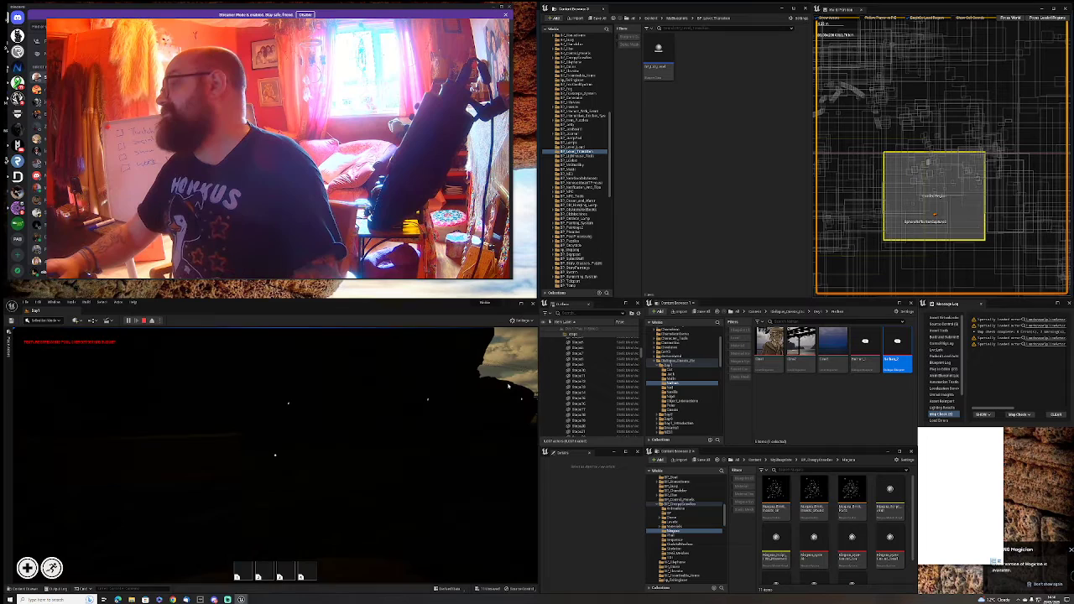
Stop the play session and open the BP > BP_NPC folder in Content Browser 2
key("Escape")
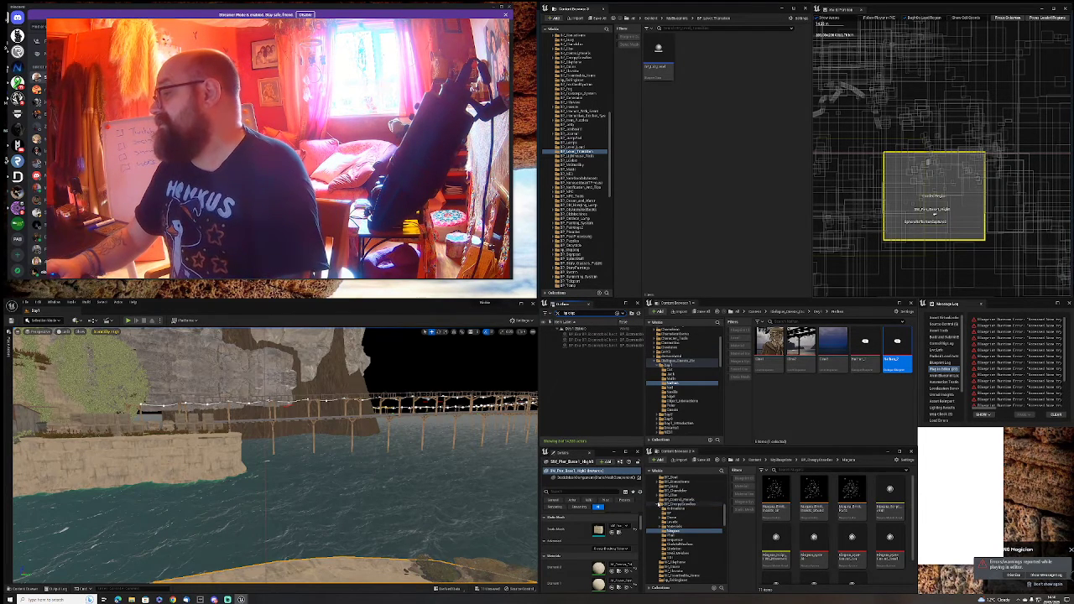
left_click(659, 504)
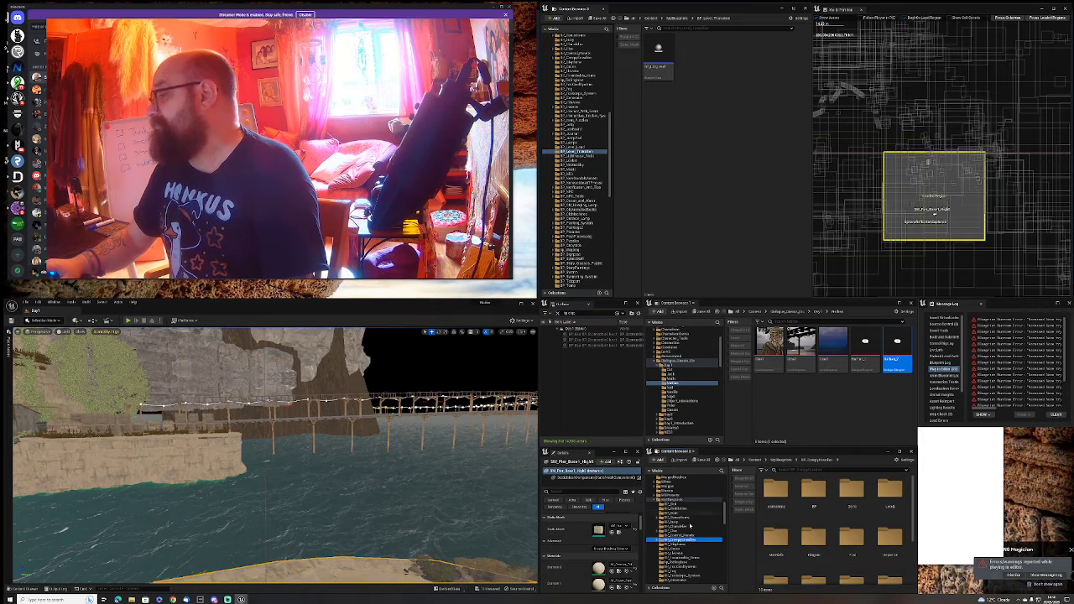
scroll(690, 526, "down", 2)
scroll(692, 530, "down", 2)
scroll(693, 537, "down", 1)
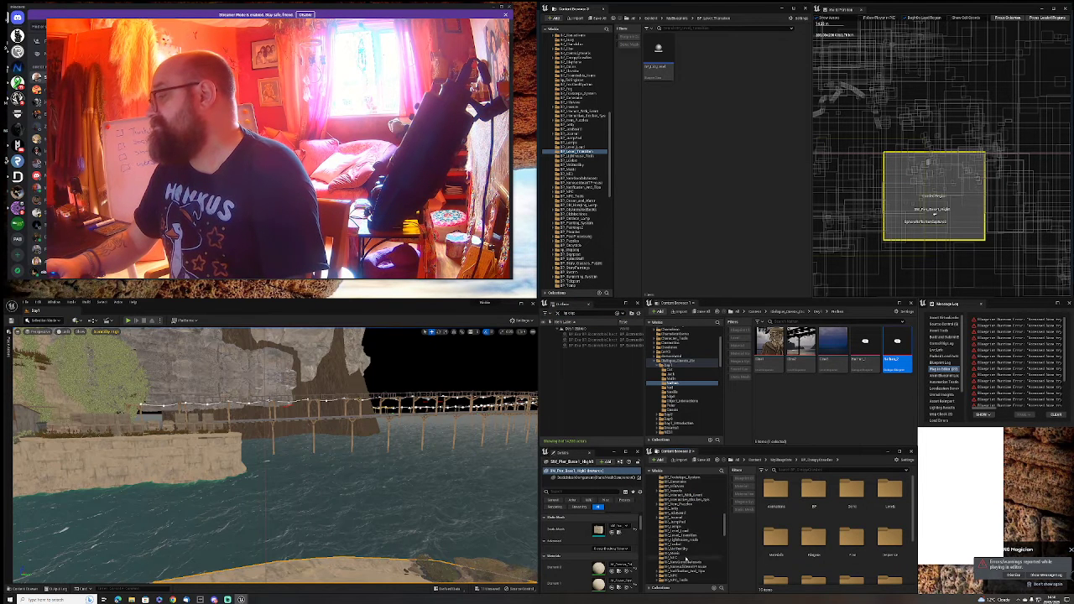
scroll(686, 559, "down", 2)
left_click(681, 549)
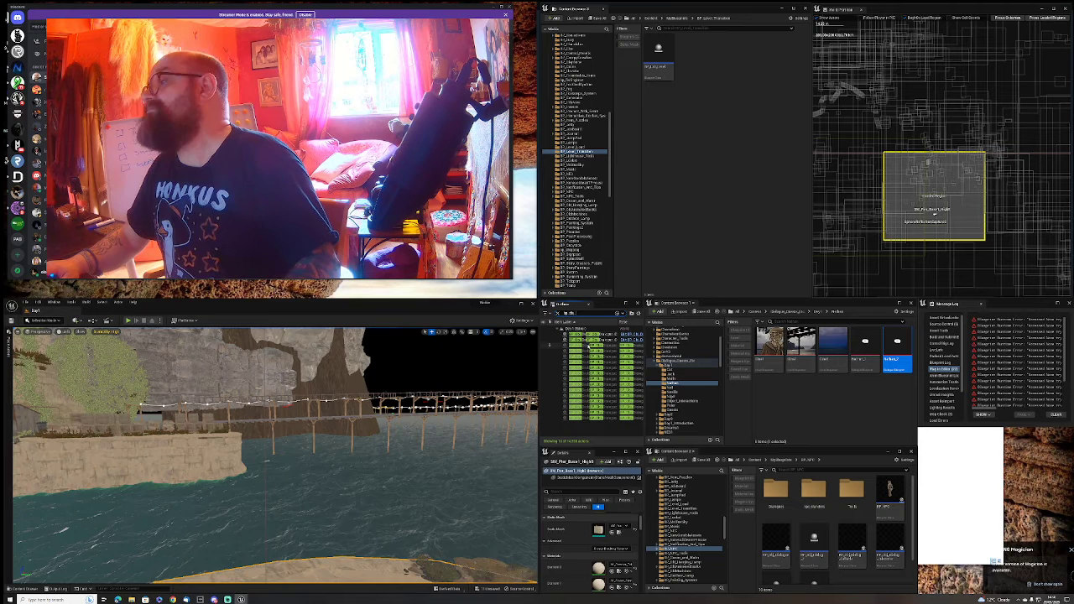
Select a BP_Obj_Dialogue actor and browse to its referenced asset
key("Escape")
left_click(550, 335)
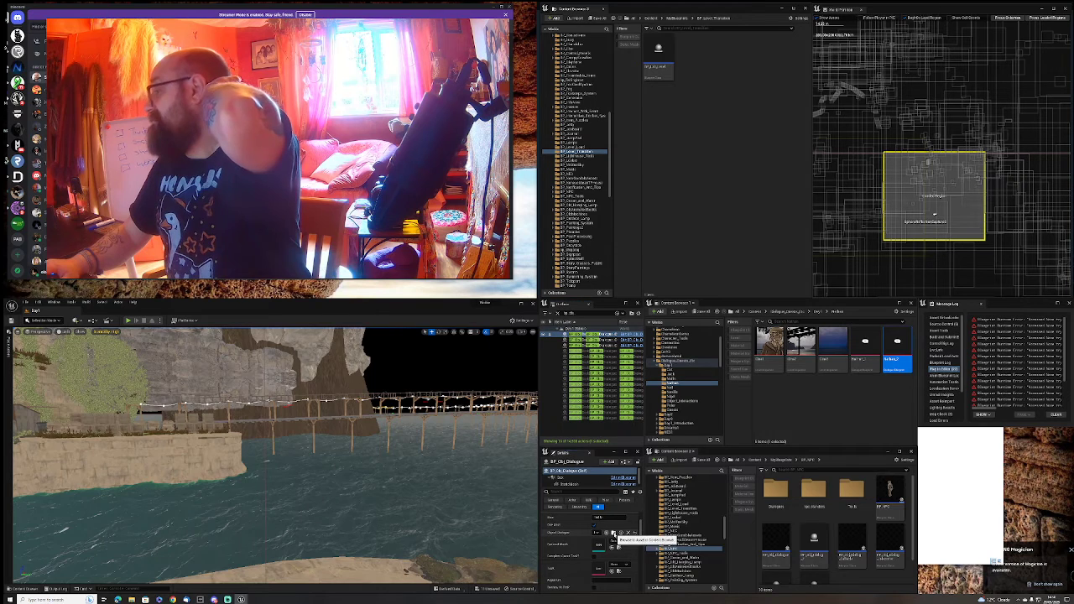
left_click(613, 533)
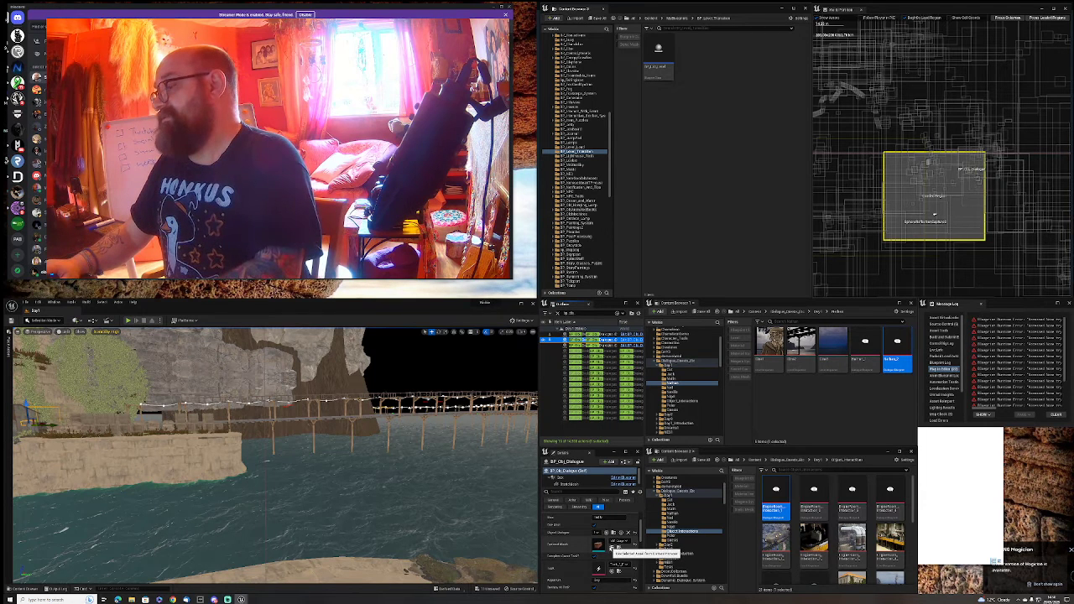
Select the second BP_Obj_Dialogue actor and browse to its Rusty_Metal texture
key("Escape")
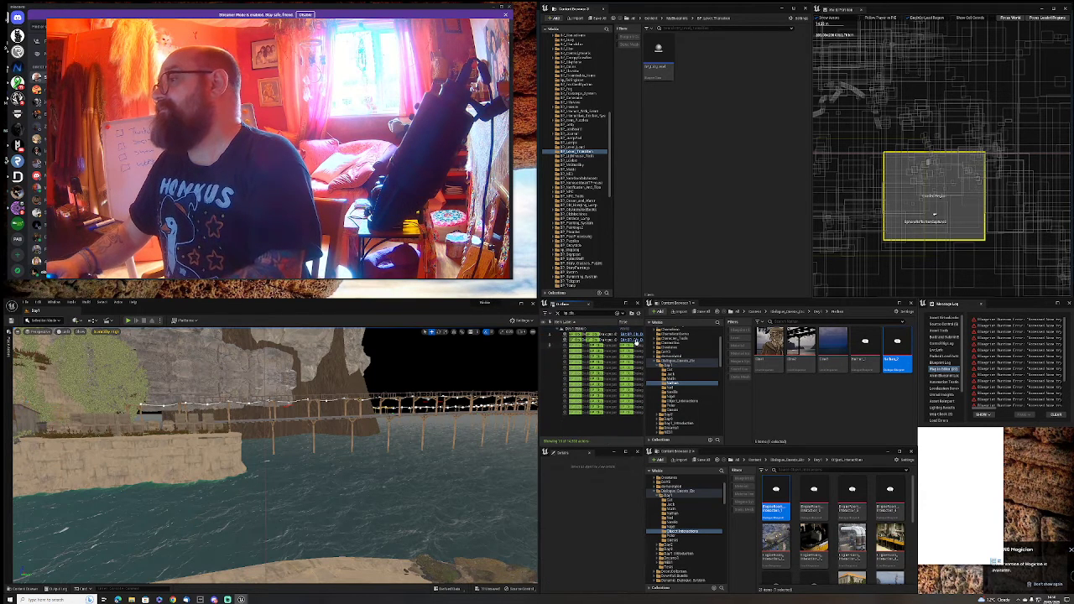
left_click(607, 334)
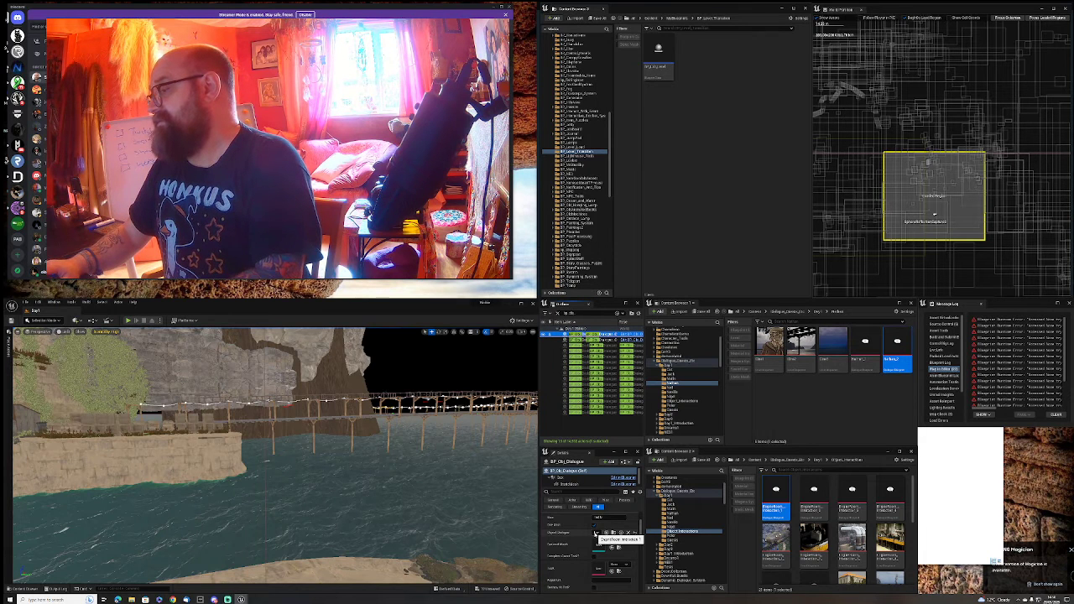
left_click(597, 340)
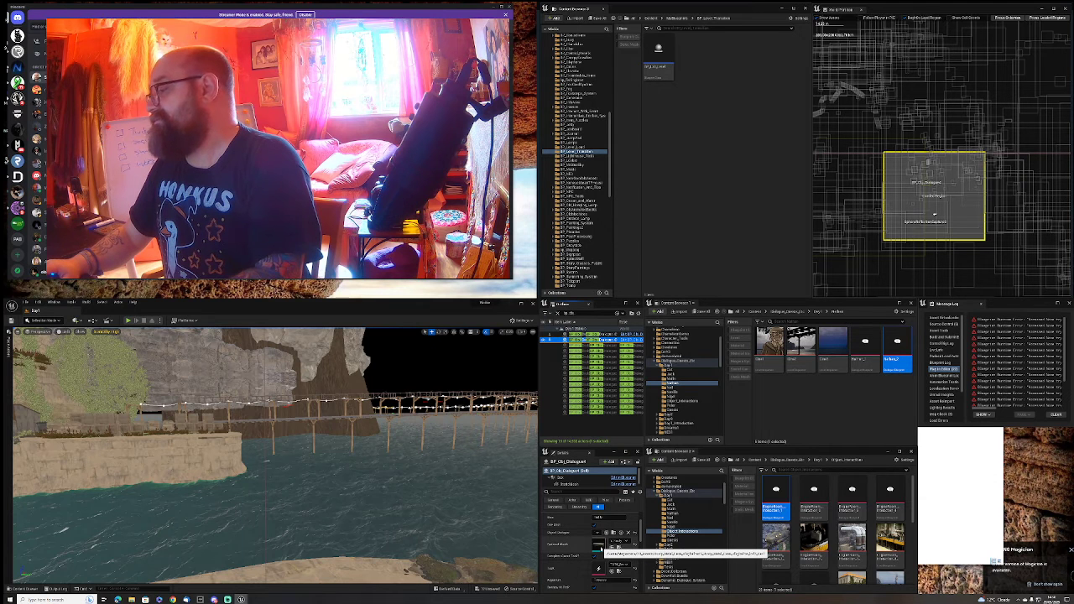
left_click(618, 547)
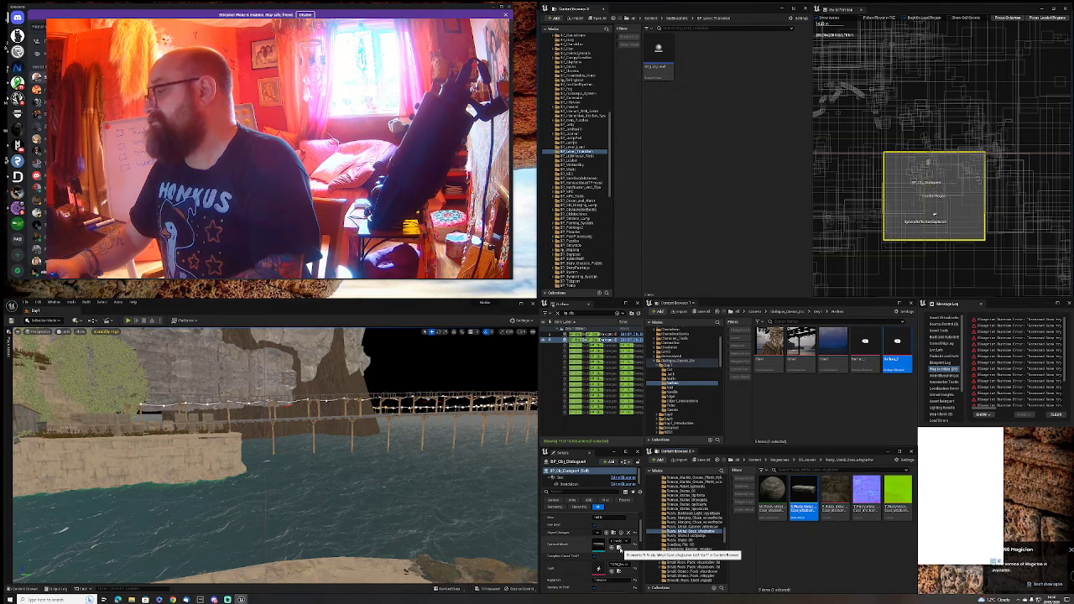